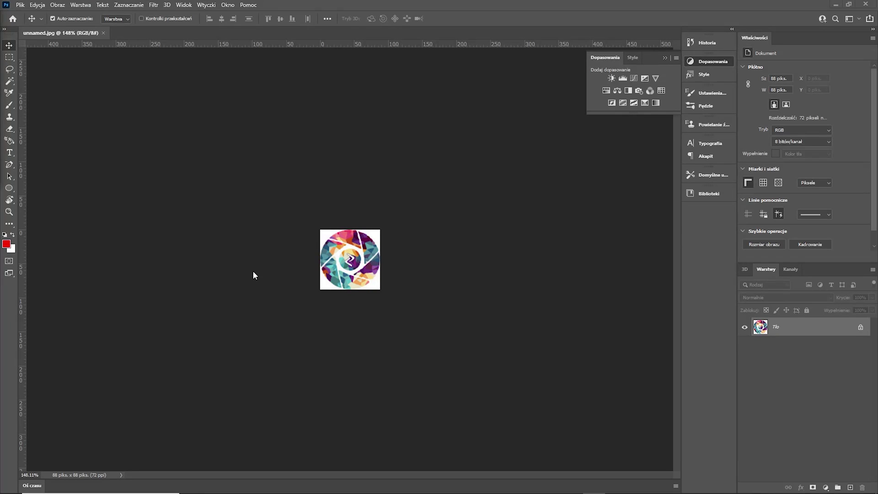
Bring the 88×88-pixel multicoloured circular logo, unnamed.jpg, into view in Photoshop.
{"action": "scroll", "coordinate": [356, 268], "scroll_direction": "up", "scroll_amount": 2}
{"action": "scroll", "coordinate": [356, 268], "scroll_direction": "up", "scroll_amount": 2}
{"action": "scroll", "coordinate": [356, 268], "scroll_direction": "up", "scroll_amount": 2}
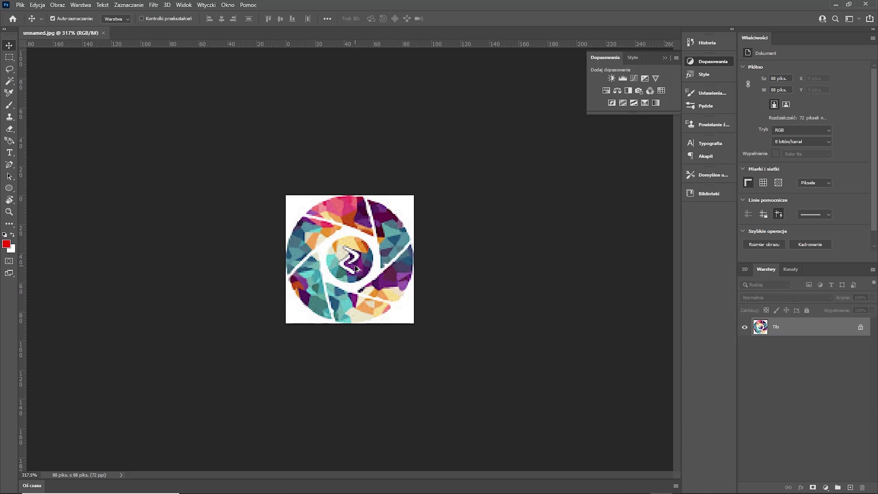
{"action": "scroll", "coordinate": [355, 268], "scroll_direction": "up", "scroll_amount": 3}
{"action": "scroll", "coordinate": [355, 268], "scroll_direction": "up", "scroll_amount": 2}
{"action": "scroll", "coordinate": [355, 268], "scroll_direction": "up", "scroll_amount": 2}
{"action": "scroll", "coordinate": [356, 268], "scroll_direction": "up", "scroll_amount": 2}
{"action": "scroll", "coordinate": [355, 267], "scroll_direction": "up", "scroll_amount": 2}
{"action": "scroll", "coordinate": [354, 268], "scroll_direction": "up", "scroll_amount": 2}
{"action": "scroll", "coordinate": [352, 269], "scroll_direction": "up", "scroll_amount": 2}
{"action": "scroll", "coordinate": [350, 269], "scroll_direction": "up", "scroll_amount": 2}
{"action": "scroll", "coordinate": [349, 269], "scroll_direction": "up", "scroll_amount": 1}
{"action": "scroll", "coordinate": [348, 269], "scroll_direction": "up", "scroll_amount": 1}
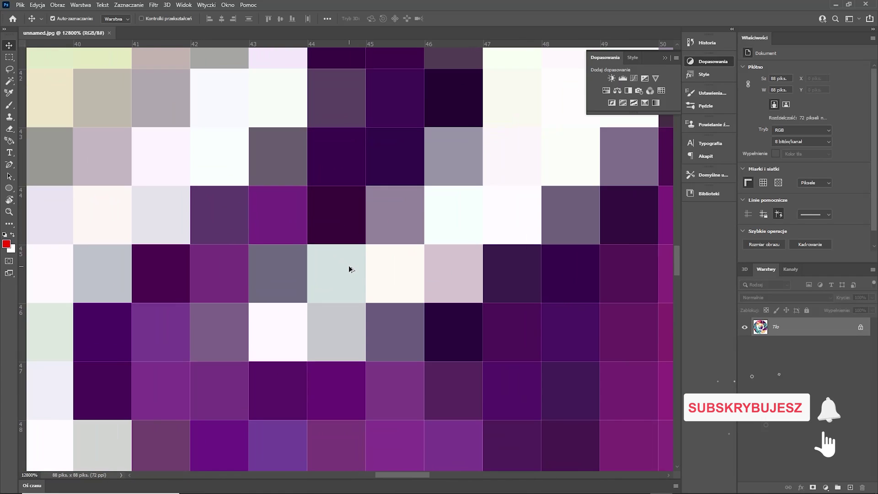
{"action": "scroll", "coordinate": [348, 269], "scroll_direction": "down", "scroll_amount": 2}
{"action": "scroll", "coordinate": [348, 269], "scroll_direction": "down", "scroll_amount": 2}
{"action": "scroll", "coordinate": [347, 270], "scroll_direction": "down", "scroll_amount": 2}
{"action": "scroll", "coordinate": [346, 270], "scroll_direction": "down", "scroll_amount": 2}
{"action": "scroll", "coordinate": [346, 270], "scroll_direction": "down", "scroll_amount": 2}
{"action": "scroll", "coordinate": [347, 270], "scroll_direction": "down", "scroll_amount": 1}
{"action": "scroll", "coordinate": [346, 270], "scroll_direction": "down", "scroll_amount": 1}
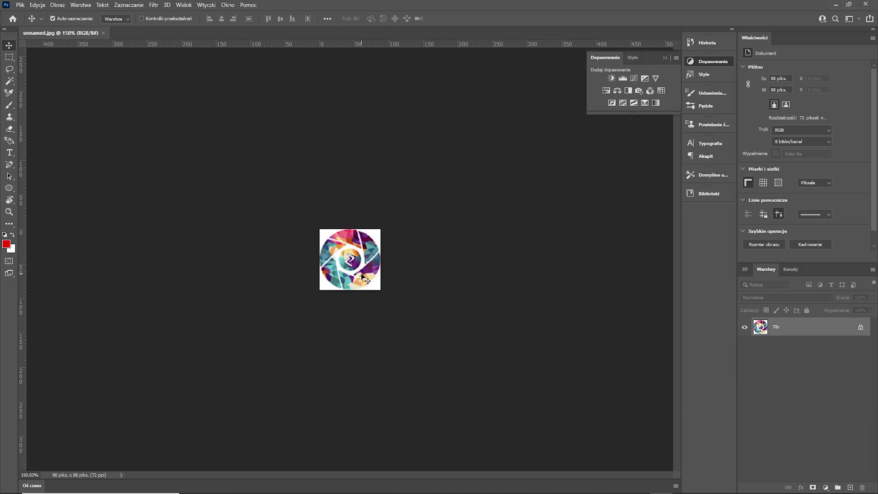
Zoom far into the traced logo in Illustrator to show its edges stay crisp.
{"action": "scroll", "coordinate": [414, 272], "scroll_direction": "up", "scroll_amount": 1}
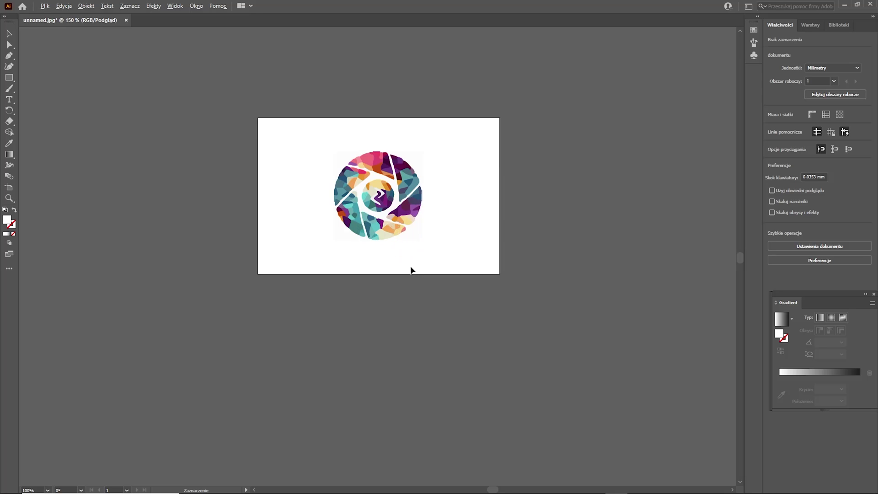
{"action": "scroll", "coordinate": [411, 270], "scroll_direction": "up", "scroll_amount": 2}
{"action": "scroll", "coordinate": [393, 220], "scroll_direction": "up", "scroll_amount": 3}
{"action": "scroll", "coordinate": [372, 162], "scroll_direction": "up", "scroll_amount": 1}
{"action": "scroll", "coordinate": [366, 160], "scroll_direction": "up", "scroll_amount": 3}
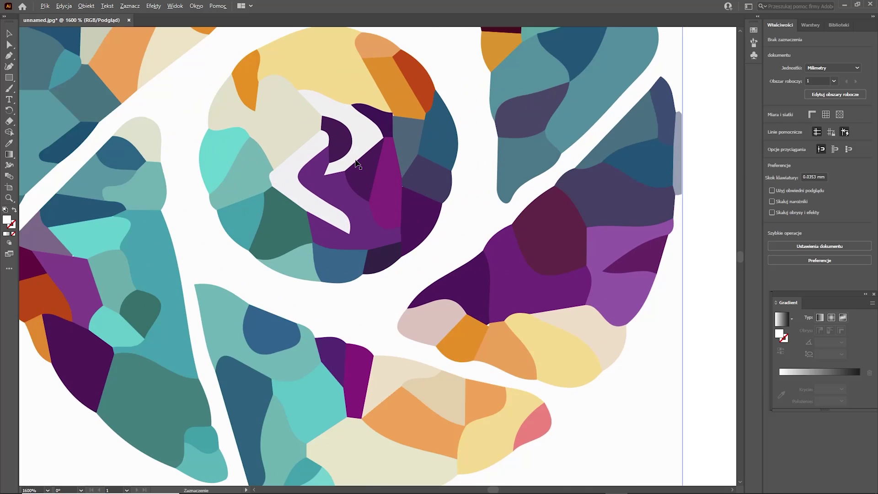
{"action": "scroll", "coordinate": [360, 165], "scroll_direction": "up", "scroll_amount": 3}
{"action": "scroll", "coordinate": [353, 178], "scroll_direction": "up", "scroll_amount": 2}
{"action": "scroll", "coordinate": [341, 178], "scroll_direction": "up", "scroll_amount": 1}
{"action": "scroll", "coordinate": [353, 196], "scroll_direction": "up", "scroll_amount": 1}
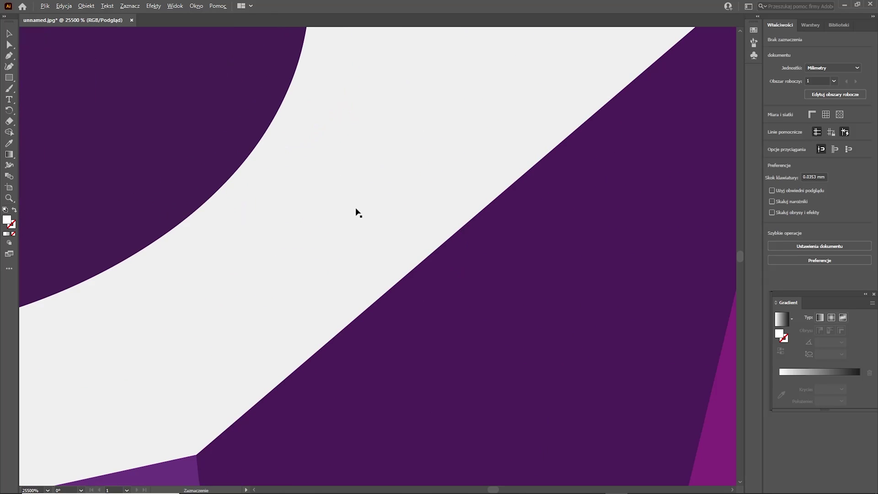
{"action": "scroll", "coordinate": [397, 252], "scroll_direction": "up", "scroll_amount": 1}
{"action": "scroll", "coordinate": [253, 170], "scroll_direction": "up", "scroll_amount": 1}
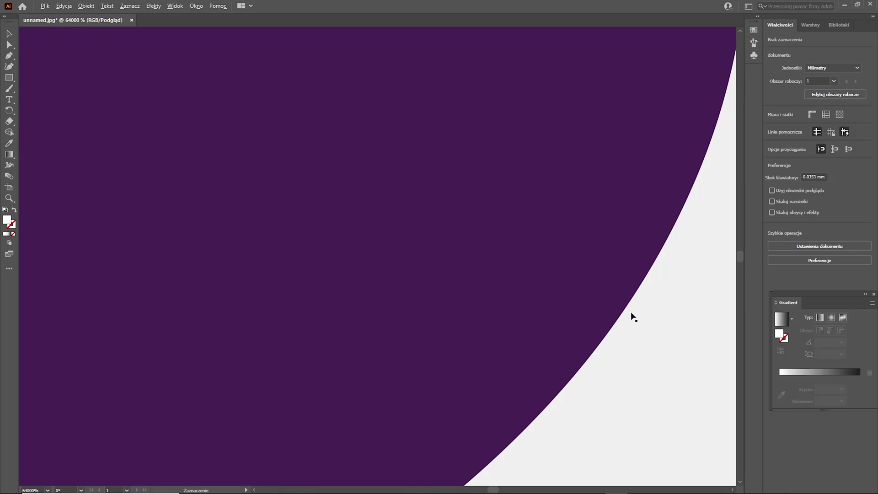
Select the traced logo and scale it up to roughly 170 mm.
{"action": "mouse_move", "coordinate": [652, 356]}
{"action": "left_mouse_down"}
{"action": "mouse_move", "coordinate": [447, 4]}
{"action": "mouse_move", "coordinate": [365, 324]}
{"action": "left_mouse_up"}
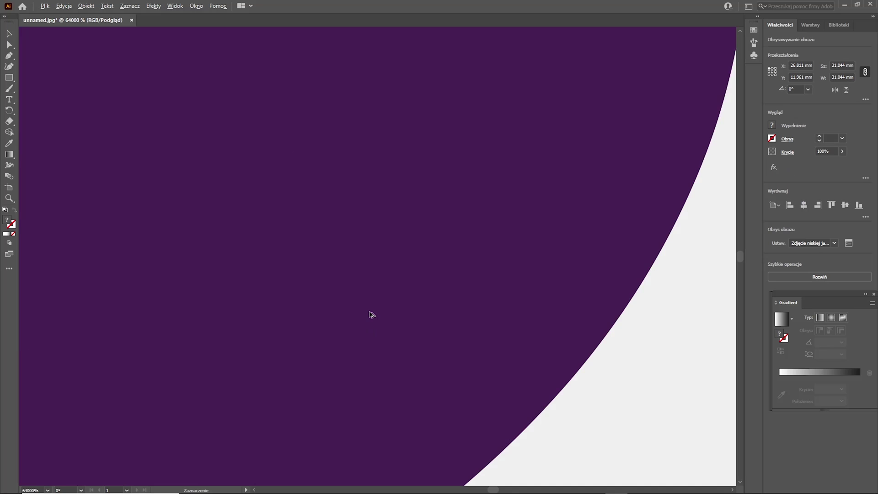
{"action": "scroll", "coordinate": [371, 314], "scroll_direction": "down", "scroll_amount": 4}
{"action": "scroll", "coordinate": [371, 313], "scroll_direction": "down", "scroll_amount": 4}
{"action": "scroll", "coordinate": [372, 312], "scroll_direction": "down", "scroll_amount": 5}
{"action": "scroll", "coordinate": [371, 310], "scroll_direction": "down", "scroll_amount": 4}
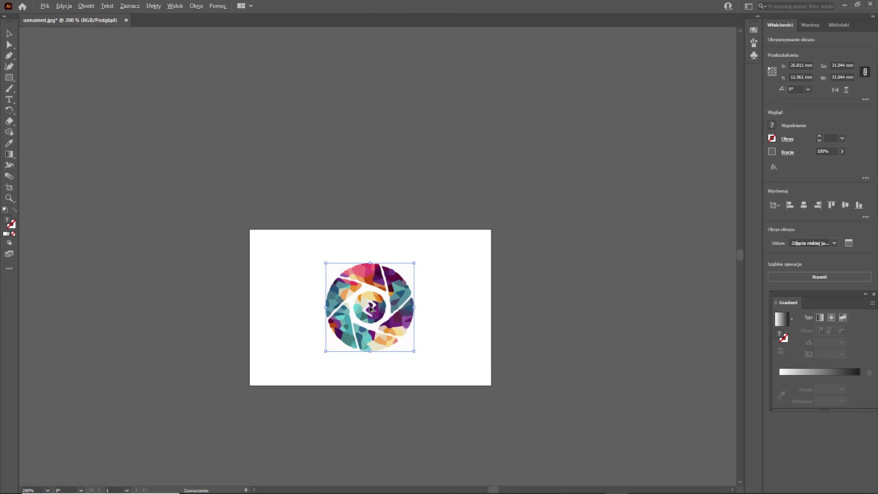
{"action": "scroll", "coordinate": [372, 310], "scroll_direction": "down", "scroll_amount": 1}
{"action": "left_click_drag", "start_coordinate": [403, 273], "coordinate": [591, 180]}
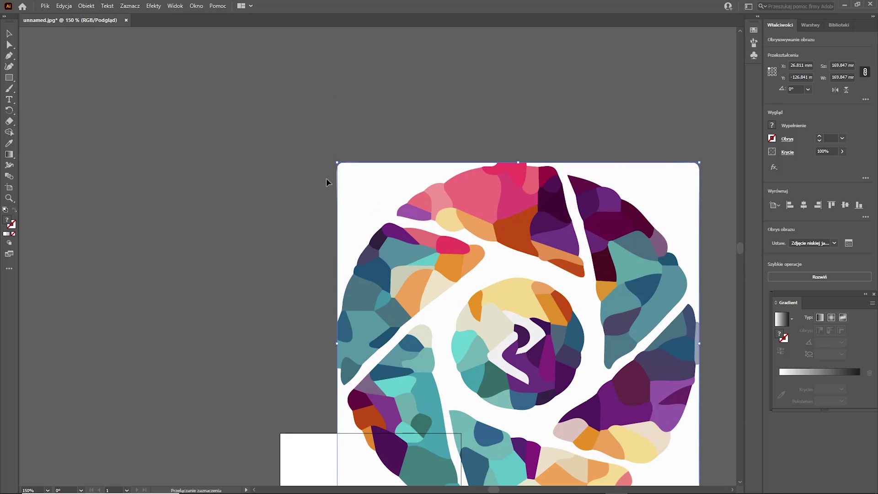
{"action": "left_click_drag", "start_coordinate": [326, 155], "coordinate": [142, 34]}
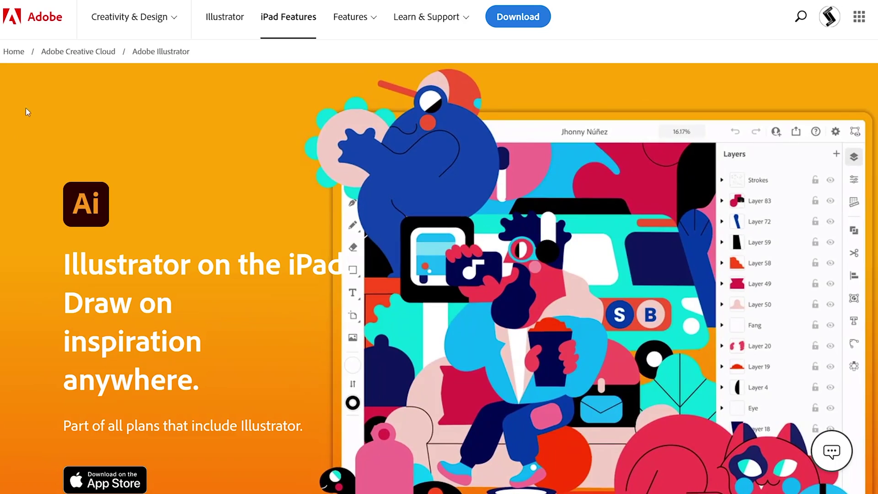
Scroll Adobe's Illustrator on the iPad Features page down to the layered forest illustration.
{"action": "scroll", "coordinate": [5, 85], "scroll_direction": "down", "scroll_amount": 4}
{"action": "scroll", "coordinate": [5, 84], "scroll_direction": "down", "scroll_amount": 4}
{"action": "scroll", "coordinate": [5, 84], "scroll_direction": "down", "scroll_amount": 6}
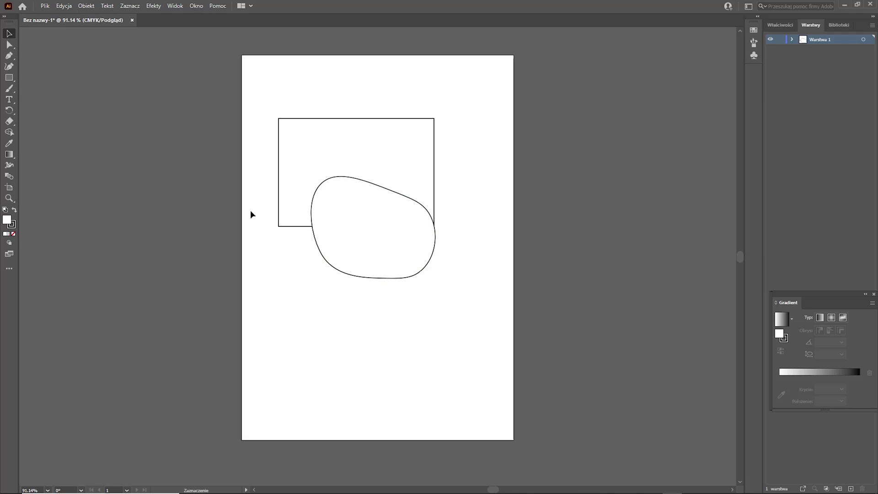
Pull the blob's left segment and lower-left anchor outward past the rectangle's corner.
{"action": "left_click", "coordinate": [279, 198]}
{"action": "left_click", "coordinate": [315, 233]}
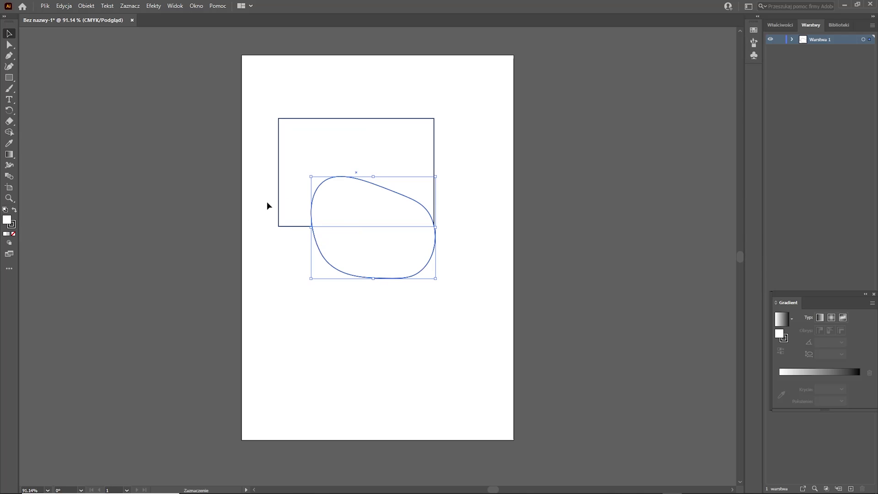
{"action": "left_click", "coordinate": [9, 45]}
{"action": "left_click_drag", "start_coordinate": [317, 255], "coordinate": [307, 233]}
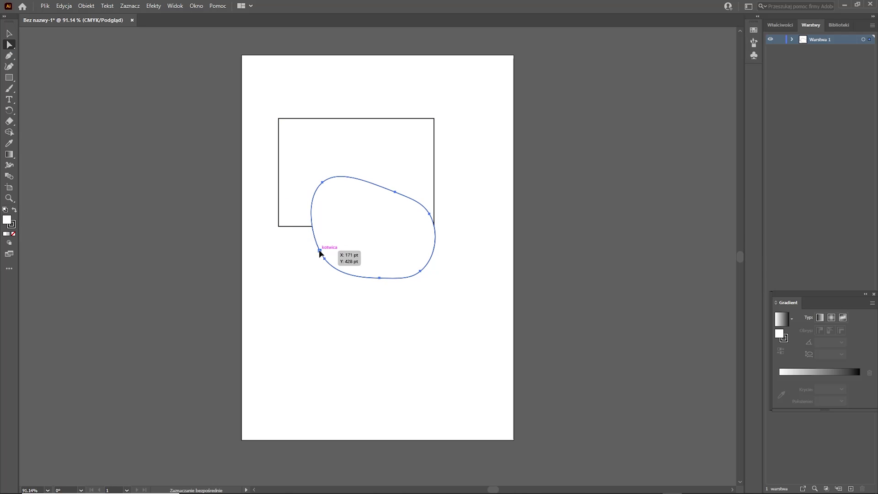
{"action": "left_click_drag", "start_coordinate": [321, 252], "coordinate": [281, 247]}
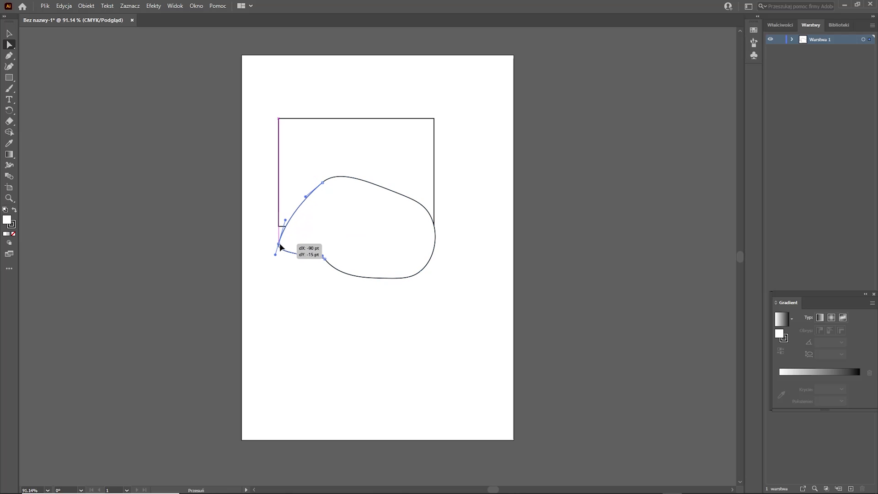
Nudge the whole blob slightly up and right, then deselect it.
{"action": "left_click", "coordinate": [9, 34]}
{"action": "mouse_move", "coordinate": [340, 243]}
{"action": "left_mouse_down"}
{"action": "mouse_move", "coordinate": [348, 234]}
{"action": "mouse_move", "coordinate": [341, 240]}
{"action": "left_mouse_up"}
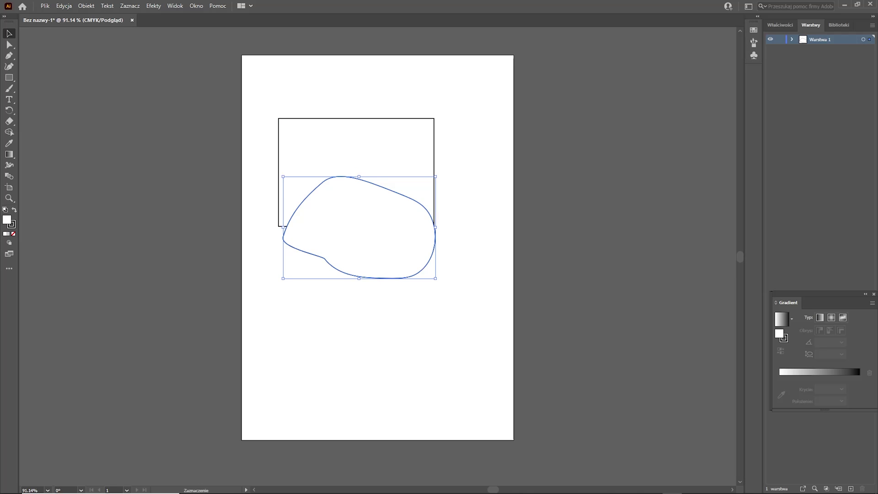
{"action": "left_click", "coordinate": [14, 45]}
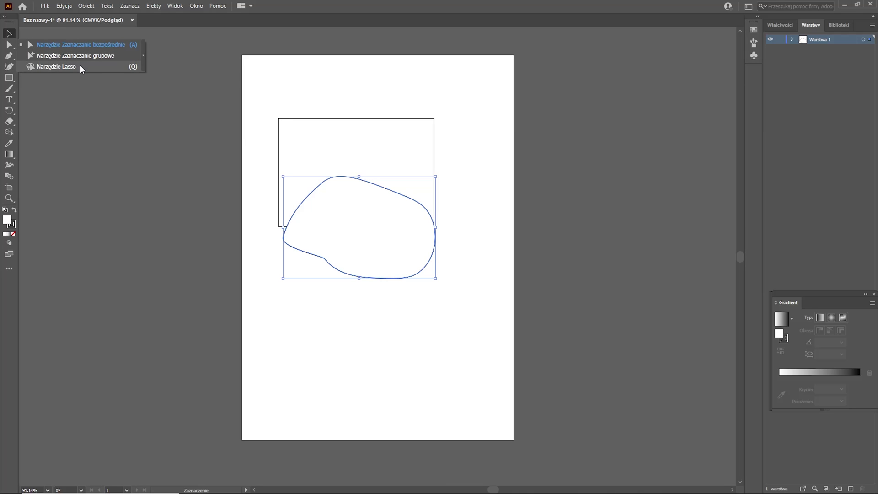
{"action": "left_click", "coordinate": [84, 93]}
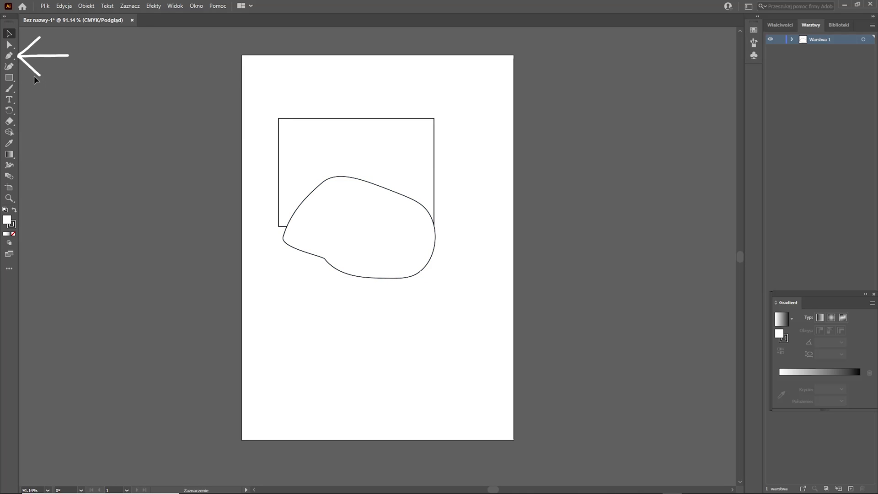
Draw a large closed pointed, wavy outline across the top with the Pen tool.
{"action": "left_click", "coordinate": [10, 56]}
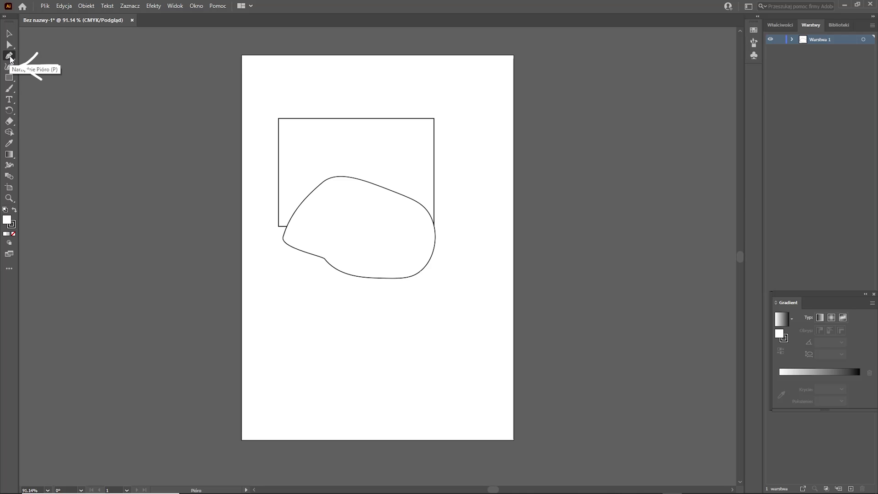
{"action": "left_click_drag", "start_coordinate": [269, 94], "coordinate": [307, 83]}
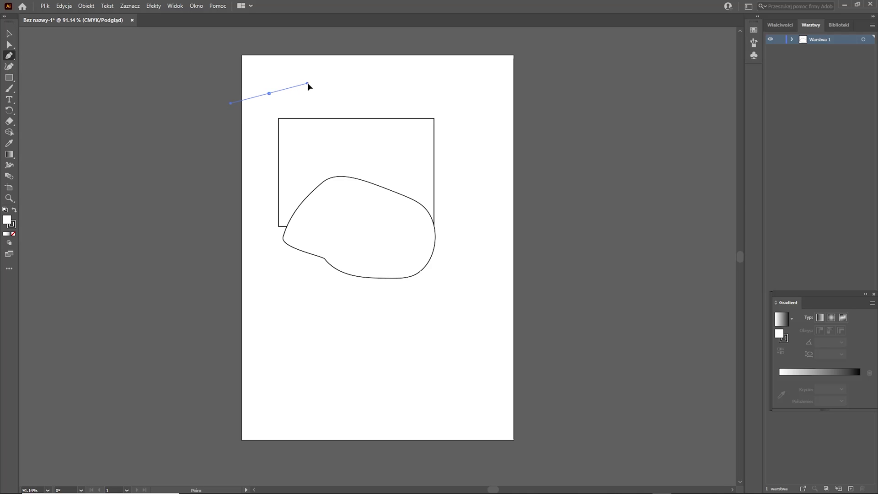
{"action": "left_click_drag", "start_coordinate": [394, 82], "coordinate": [408, 98]}
{"action": "mouse_move", "coordinate": [456, 113]}
{"action": "left_mouse_down"}
{"action": "mouse_move", "coordinate": [468, 110]}
{"action": "mouse_move", "coordinate": [493, 145]}
{"action": "left_mouse_up"}
{"action": "left_click", "coordinate": [479, 185]}
{"action": "left_click_drag", "start_coordinate": [451, 217], "coordinate": [452, 240]}
{"action": "mouse_move", "coordinate": [484, 291]}
{"action": "left_mouse_down"}
{"action": "mouse_move", "coordinate": [448, 329]}
{"action": "mouse_move", "coordinate": [396, 337]}
{"action": "left_mouse_up"}
{"action": "left_click", "coordinate": [389, 183]}
{"action": "left_click", "coordinate": [326, 110]}
{"action": "left_click", "coordinate": [269, 94]}
Draw a closed curving swirl across the bottom with the Curvature tool.
{"action": "key", "text": "shift+grave"}
{"action": "left_click", "coordinate": [259, 215]}
{"action": "left_click", "coordinate": [282, 301]}
{"action": "left_click", "coordinate": [350, 336]}
{"action": "left_click", "coordinate": [386, 307]}
{"action": "left_click", "coordinate": [452, 302]}
{"action": "left_click", "coordinate": [440, 382]}
{"action": "left_click", "coordinate": [321, 375]}
{"action": "left_click", "coordinate": [301, 400]}
{"action": "left_click", "coordinate": [438, 420]}
{"action": "left_click", "coordinate": [482, 370]}
{"action": "left_click", "coordinate": [479, 291]}
{"action": "left_click", "coordinate": [398, 247]}
{"action": "left_click", "coordinate": [301, 247]}
{"action": "left_click", "coordinate": [259, 215]}
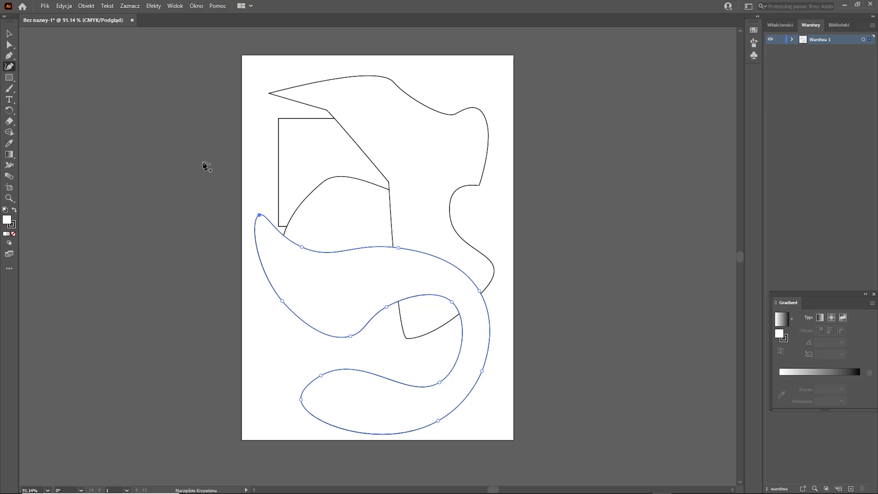
{"action": "left_click", "coordinate": [9, 79]}
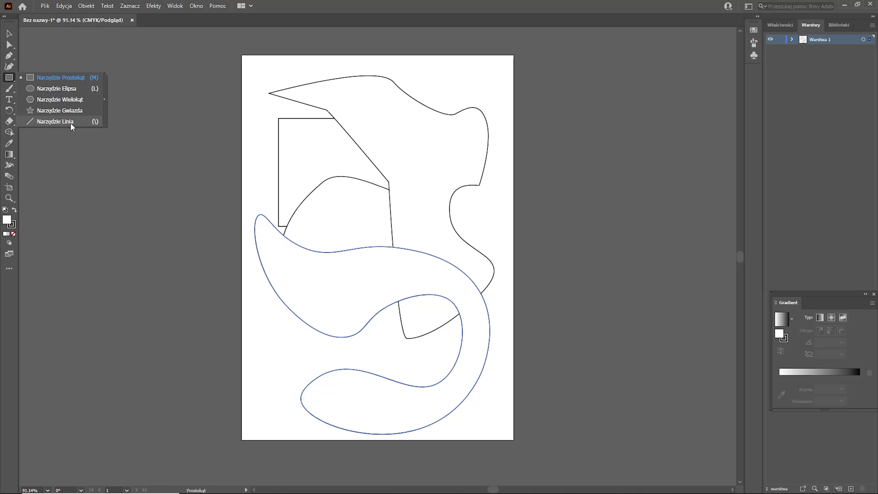
Draw a hexagon near the artboard's top and a star overlapping it.
{"action": "left_click", "coordinate": [62, 99]}
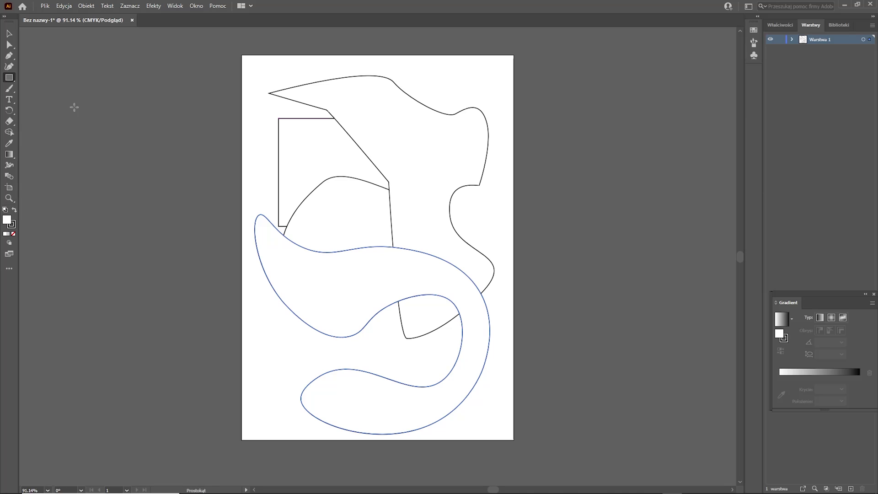
{"action": "left_click_drag", "start_coordinate": [402, 118], "coordinate": [428, 143]}
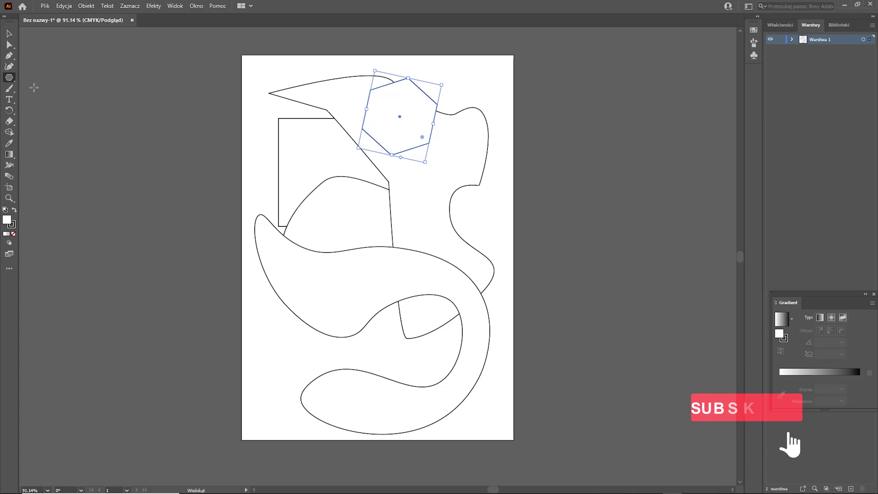
{"action": "left_click_drag", "start_coordinate": [10, 77], "coordinate": [46, 110]}
{"action": "left_click_drag", "start_coordinate": [381, 101], "coordinate": [408, 121]}
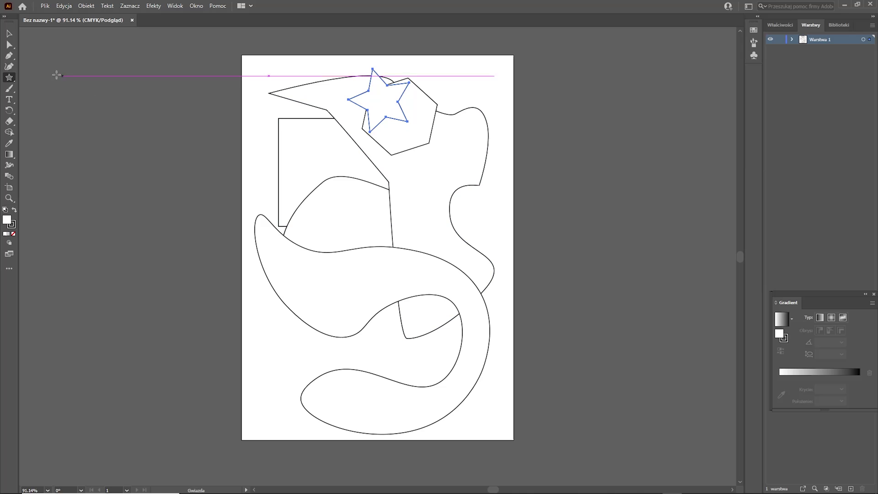
Pull one of the star's inner points down-right with the Curvature tool.
{"action": "left_click", "coordinate": [9, 66]}
{"action": "left_click_drag", "start_coordinate": [369, 92], "coordinate": [384, 105]}
{"action": "left_click", "coordinate": [385, 105]}
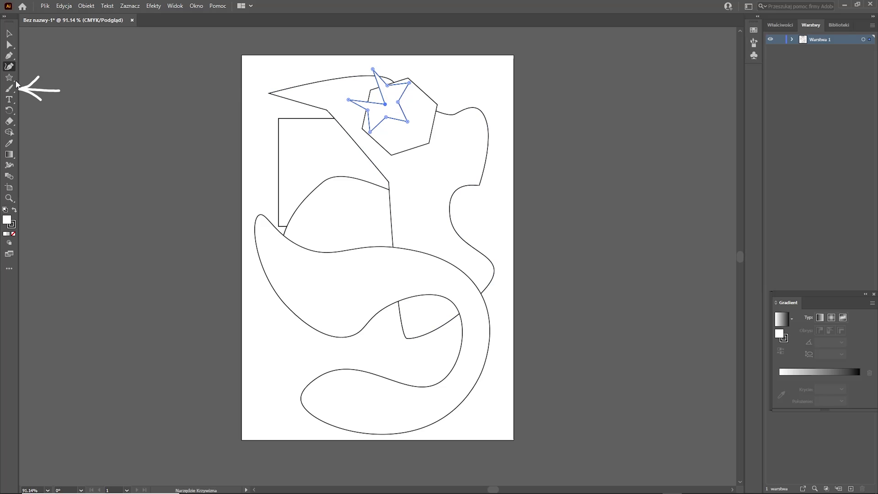
Paint three thick black looping Paintbrush strokes in the artboard's upper-left corner.
{"action": "left_click", "coordinate": [9, 89]}
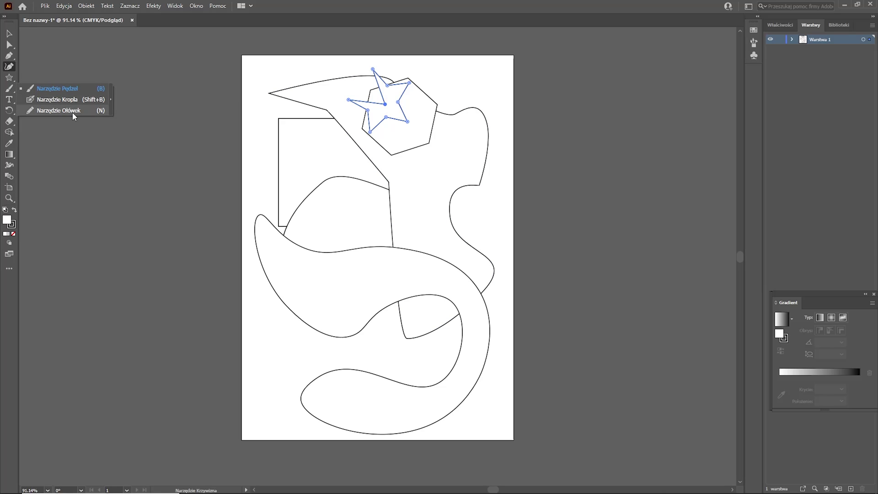
{"action": "left_click", "coordinate": [68, 88]}
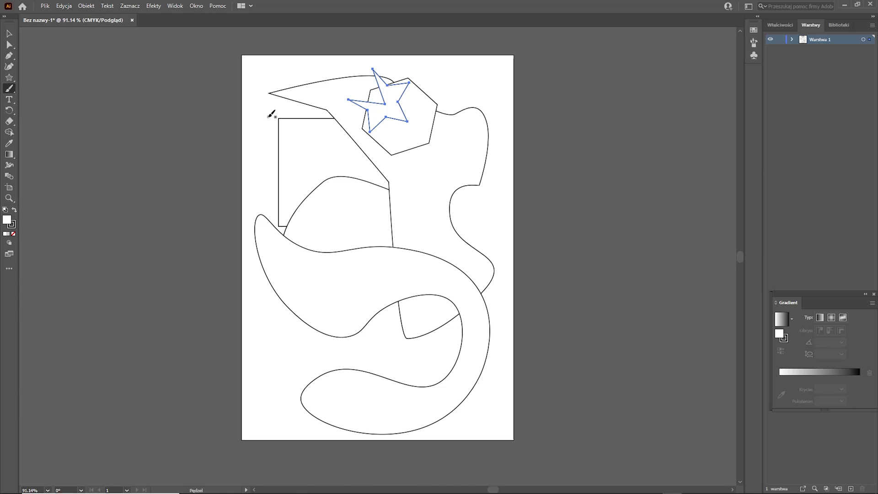
{"action": "left_click_drag", "start_coordinate": [278, 174], "coordinate": [265, 161]}
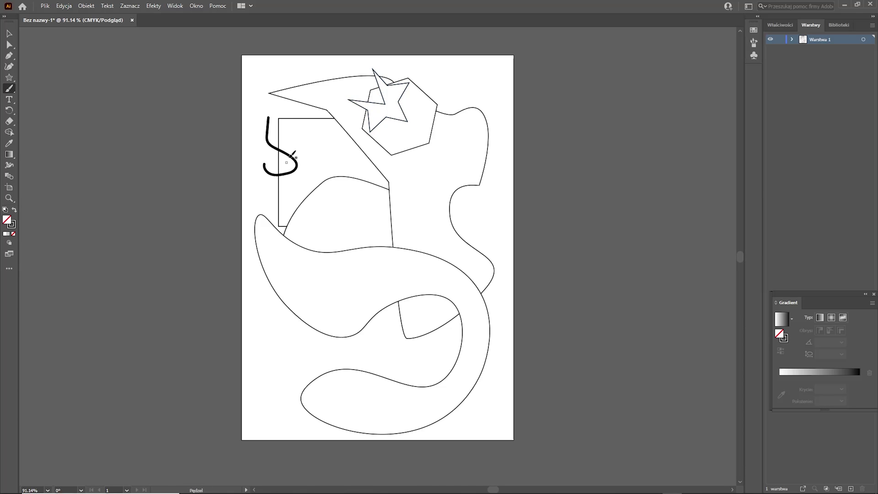
{"action": "mouse_move", "coordinate": [311, 143]}
{"action": "left_mouse_down"}
{"action": "mouse_move", "coordinate": [315, 176]}
{"action": "mouse_move", "coordinate": [340, 166]}
{"action": "left_mouse_up"}
{"action": "left_click_drag", "start_coordinate": [314, 131], "coordinate": [319, 133]}
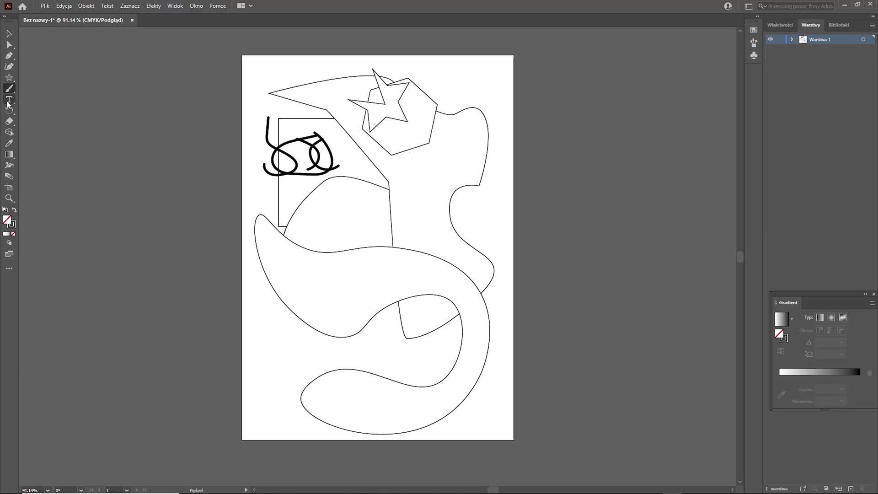
{"action": "left_click", "coordinate": [7, 101]}
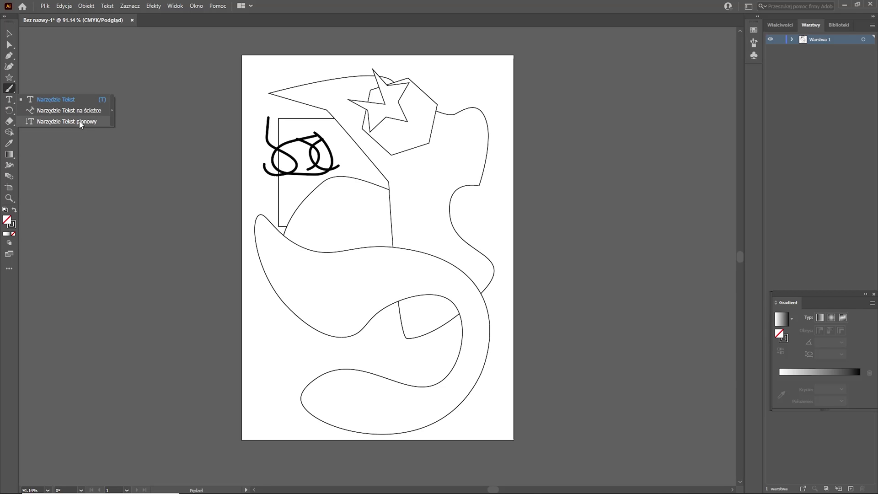
{"action": "left_click", "coordinate": [9, 112]}
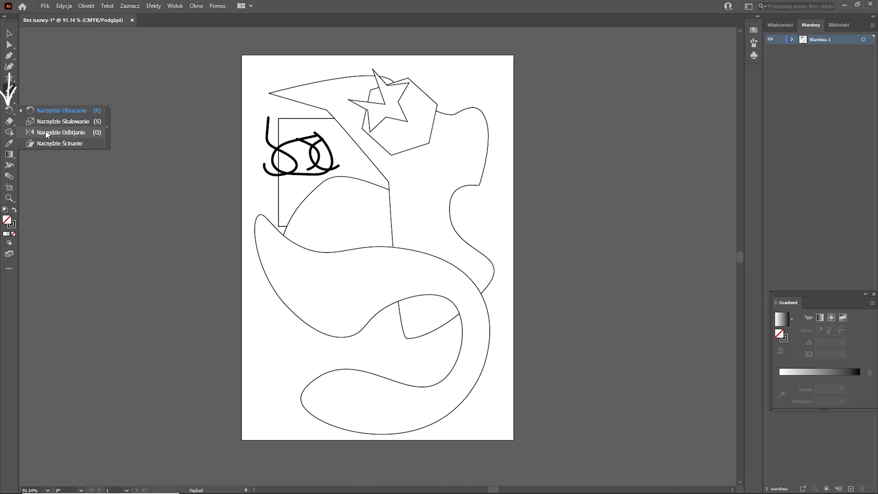
{"action": "left_click", "coordinate": [9, 121]}
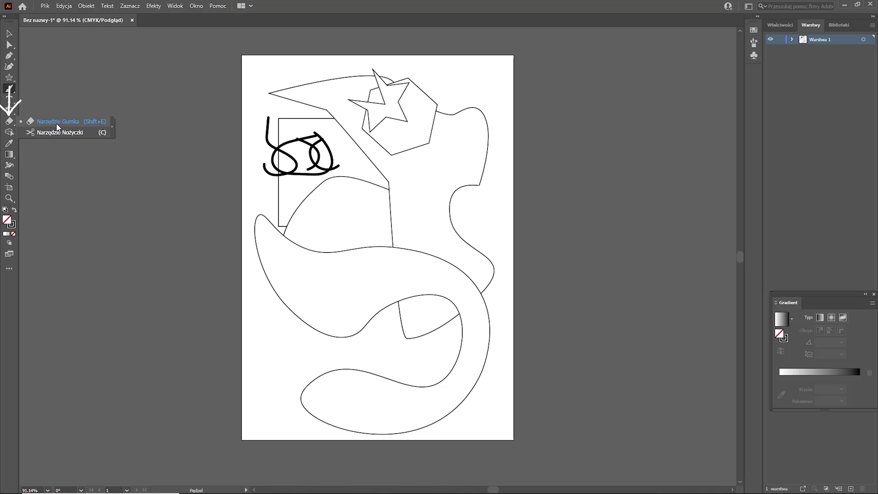
{"action": "left_click", "coordinate": [10, 132]}
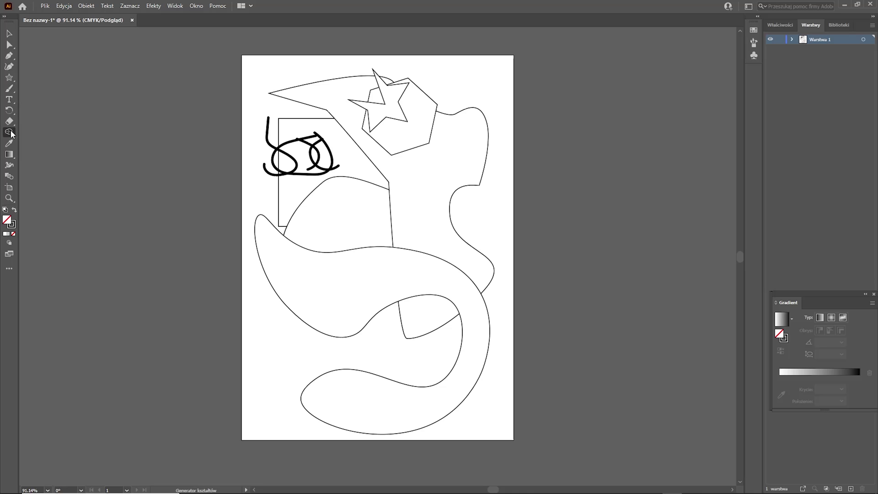
{"action": "key", "text": "ctrl+a"}
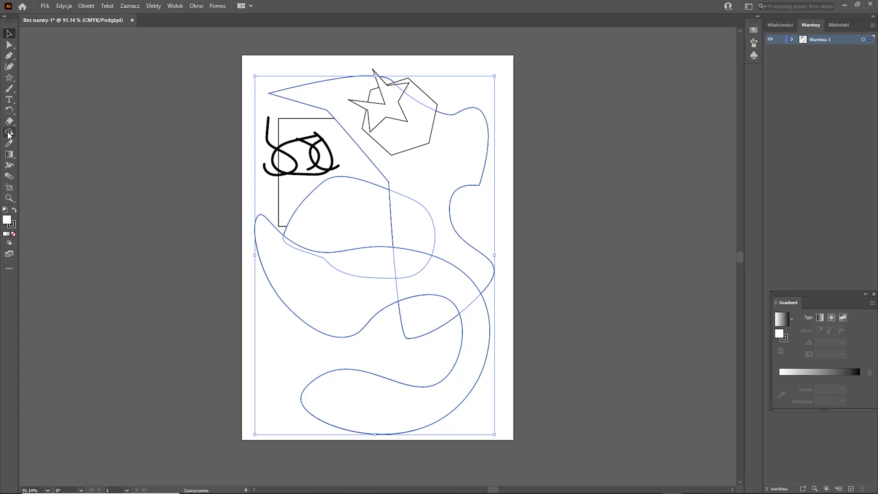
Merge the angular top shape, rounded blob and bottom swirl with the Shape Builder tool.
{"action": "mouse_move", "coordinate": [415, 180]}
{"action": "left_mouse_down"}
{"action": "mouse_move", "coordinate": [406, 227]}
{"action": "mouse_move", "coordinate": [367, 229]}
{"action": "mouse_move", "coordinate": [390, 261]}
{"action": "mouse_move", "coordinate": [394, 251]}
{"action": "mouse_move", "coordinate": [436, 272]}
{"action": "left_mouse_up"}
{"action": "mouse_move", "coordinate": [428, 312]}
{"action": "left_mouse_down"}
{"action": "mouse_move", "coordinate": [388, 304]}
{"action": "mouse_move", "coordinate": [383, 384]}
{"action": "left_mouse_up"}
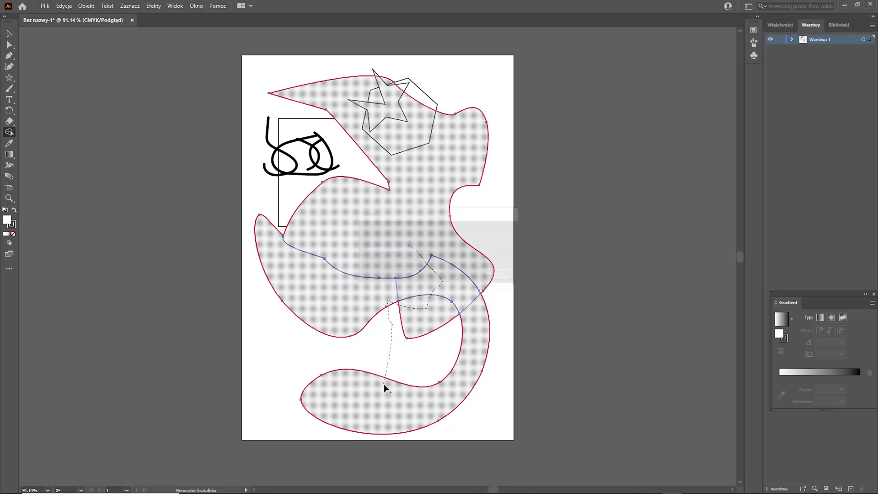
{"action": "double_click", "coordinate": [9, 154]}
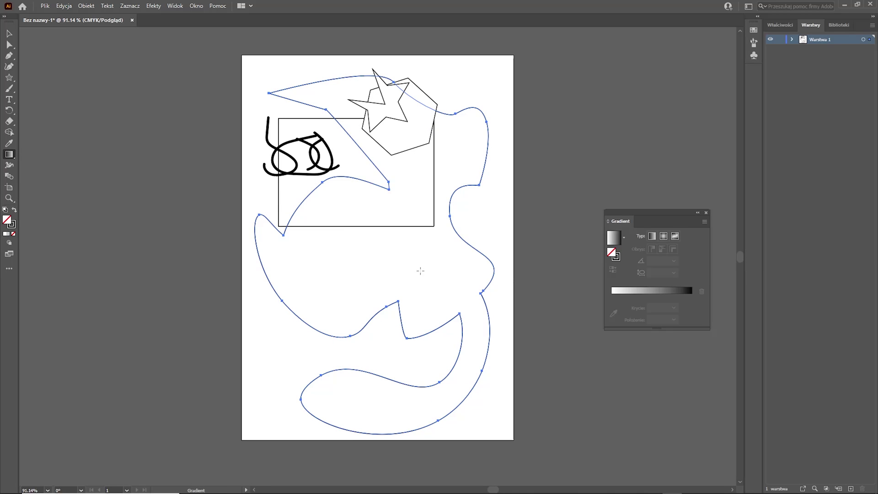
Fill the merged blob with a linear white-to-black gradient, trying and undoing mesh points.
{"action": "left_click", "coordinate": [408, 238]}
{"action": "key", "text": "u"}
{"action": "left_click", "coordinate": [441, 233]}
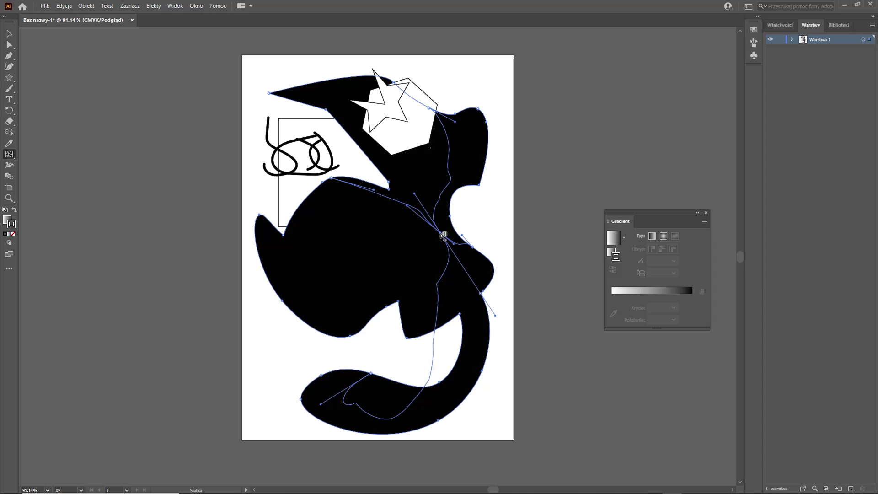
{"action": "left_click", "coordinate": [384, 248]}
{"action": "left_click", "coordinate": [364, 218]}
{"action": "key", "text": "ctrl+z"}
{"action": "key", "text": "ctrl+z"}
{"action": "key", "text": "ctrl+z"}
{"action": "left_click", "coordinate": [9, 143]}
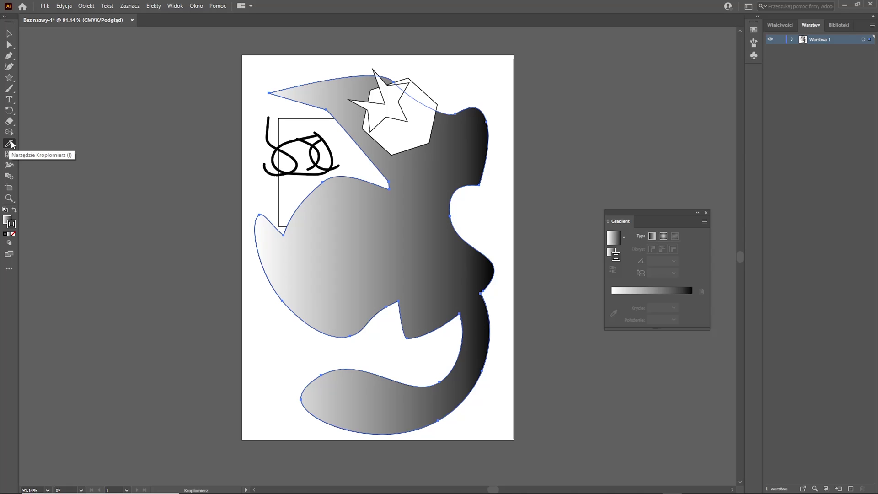
{"action": "left_click", "coordinate": [10, 165]}
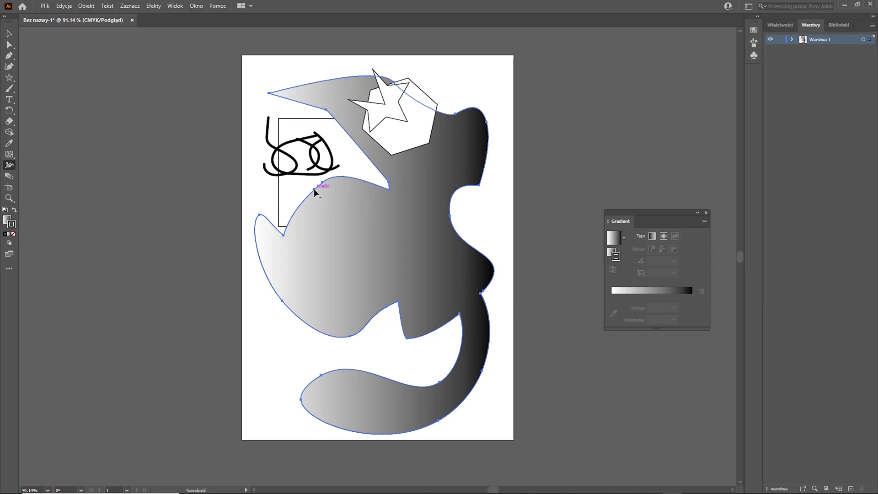
Set a 12 pt Total Width at a point on the blob's upper-left outline.
{"action": "double_click", "coordinate": [315, 190]}
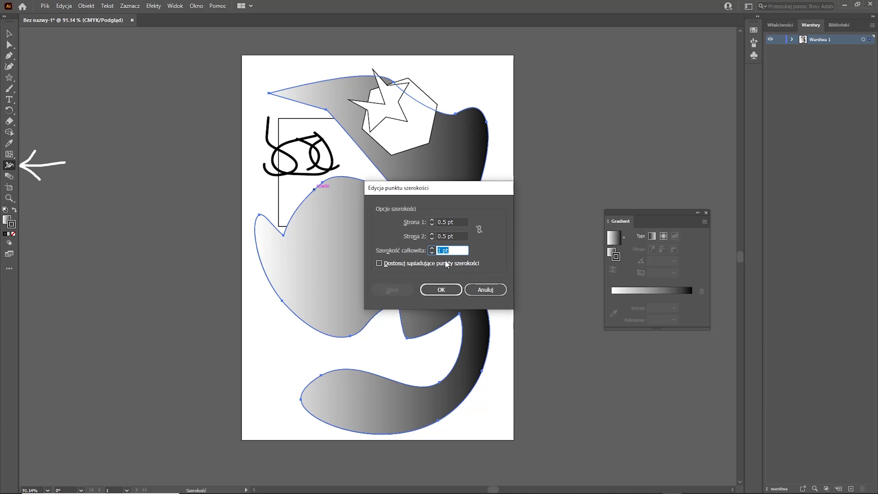
{"action": "scroll", "coordinate": [435, 251], "scroll_direction": "up", "scroll_amount": 3}
{"action": "scroll", "coordinate": [435, 251], "scroll_direction": "up", "scroll_amount": 3}
{"action": "scroll", "coordinate": [435, 251], "scroll_direction": "up", "scroll_amount": 3}
{"action": "scroll", "coordinate": [435, 251], "scroll_direction": "up", "scroll_amount": 2}
{"action": "left_click", "coordinate": [440, 290]}
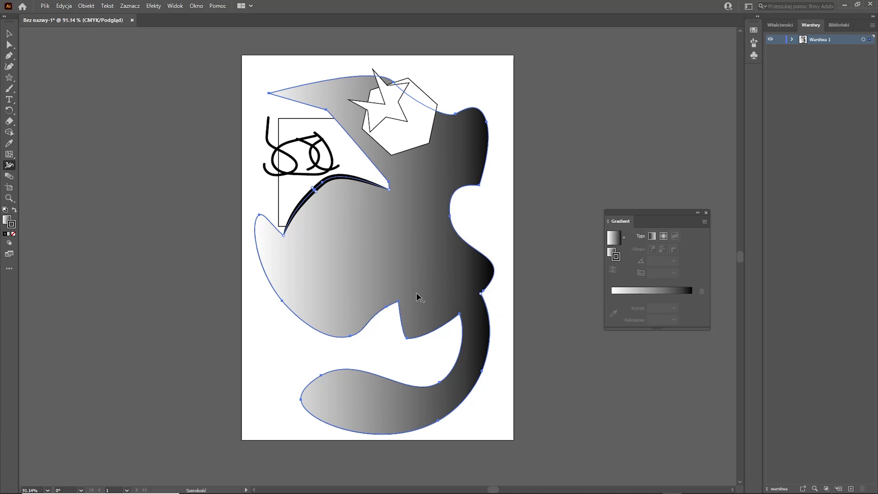
{"action": "left_click", "coordinate": [8, 177]}
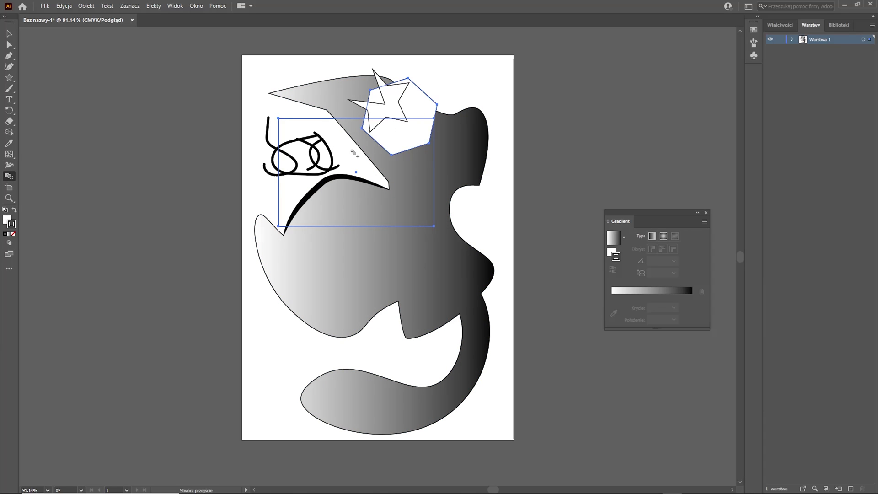
Merge the rectangle's interior into a white shape, move it with the heptagon over the blob, and widen the artboard leftward.
{"action": "left_click", "coordinate": [355, 151]}
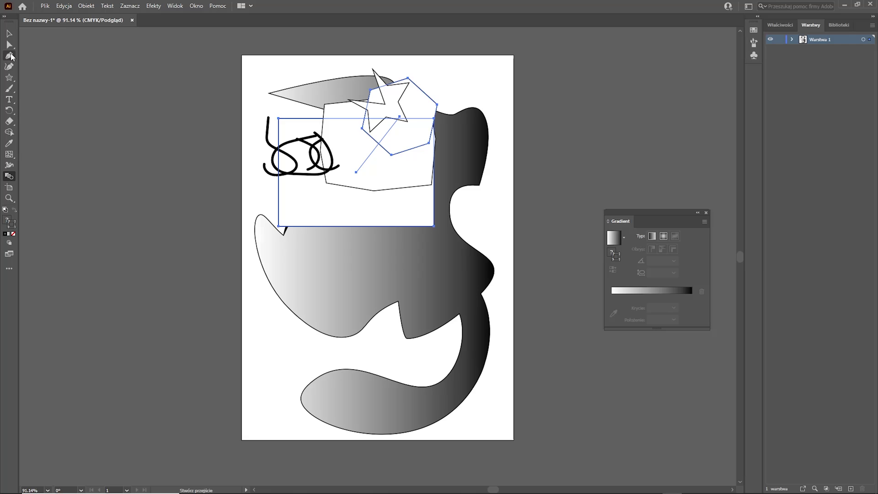
{"action": "left_click", "coordinate": [9, 34]}
{"action": "left_click_drag", "start_coordinate": [336, 106], "coordinate": [365, 200]}
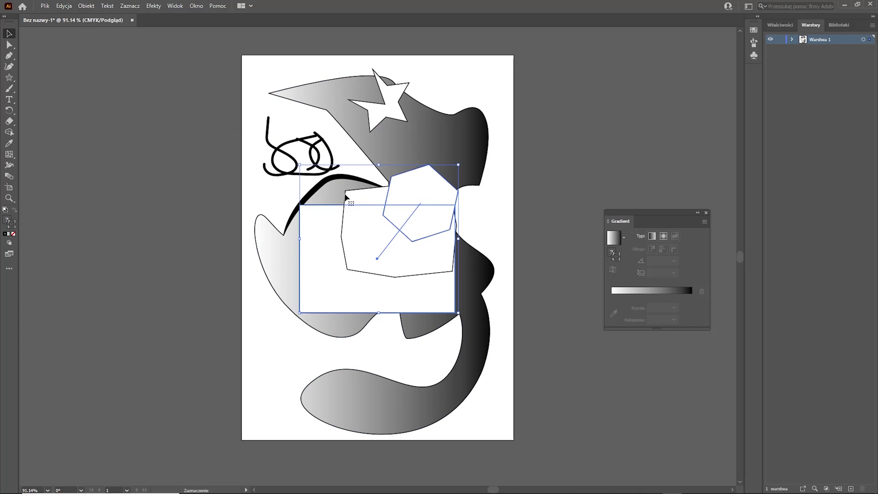
{"action": "left_click", "coordinate": [9, 188]}
{"action": "left_click_drag", "start_coordinate": [242, 248], "coordinate": [139, 253]}
Draw a landscape second artboard right of artboard 1 and a tall narrow third artboard below it.
{"action": "left_click_drag", "start_coordinate": [549, 93], "coordinate": [682, 187]}
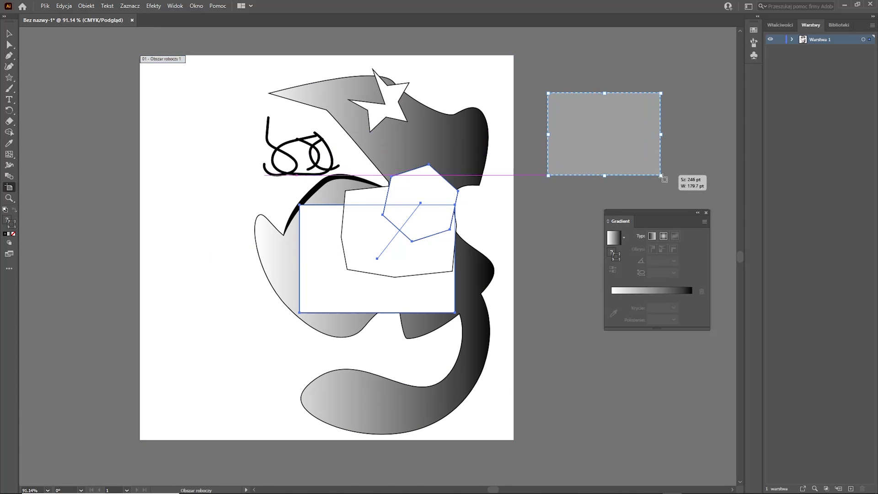
{"action": "left_click_drag", "start_coordinate": [549, 227], "coordinate": [600, 435]}
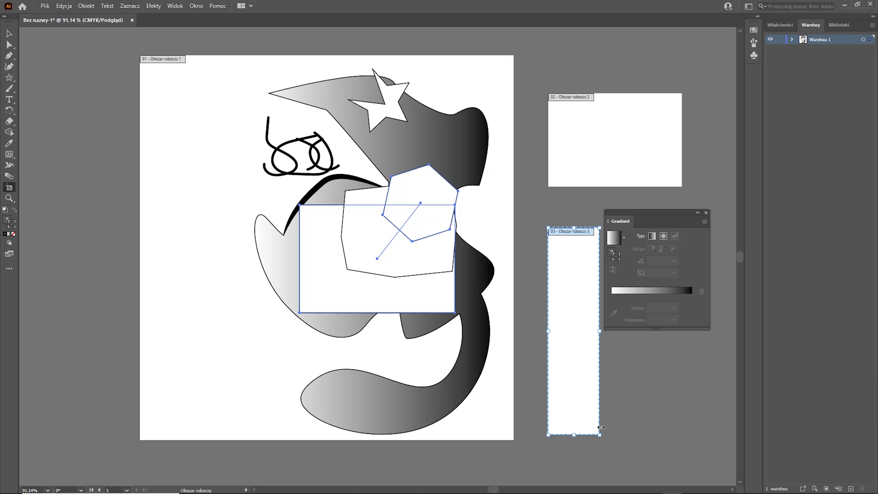
{"action": "key", "text": "z"}
{"action": "left_click_drag", "start_coordinate": [291, 228], "coordinate": [369, 257]}
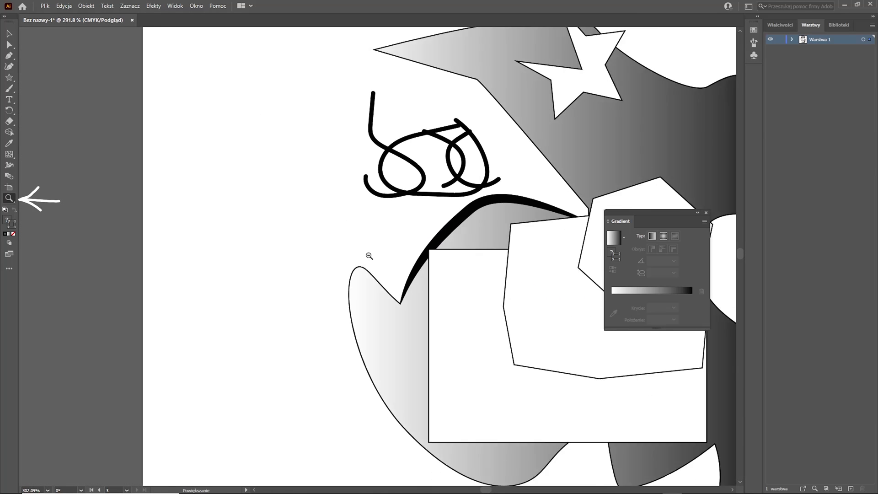
{"action": "left_click", "coordinate": [369, 256], "text": "alt"}
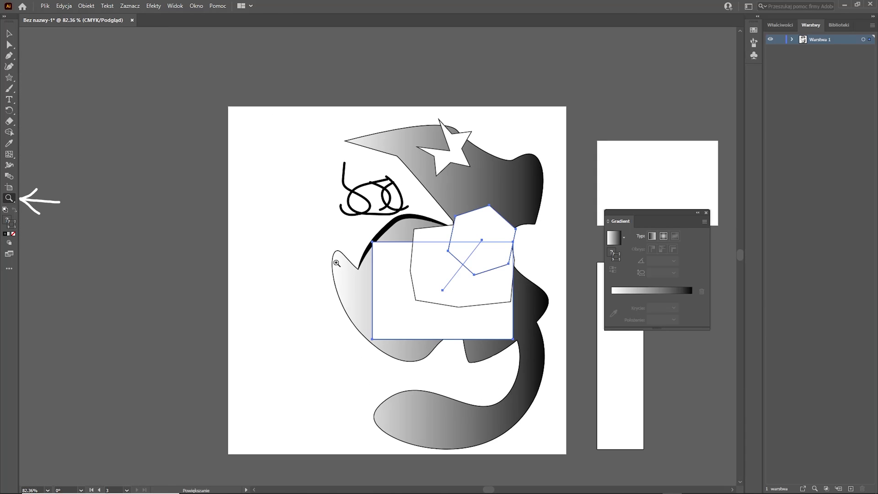
{"action": "mouse_move", "coordinate": [338, 264]}
{"action": "left_mouse_down"}
{"action": "mouse_move", "coordinate": [642, 290]}
{"action": "mouse_move", "coordinate": [490, 276]}
{"action": "left_mouse_up"}
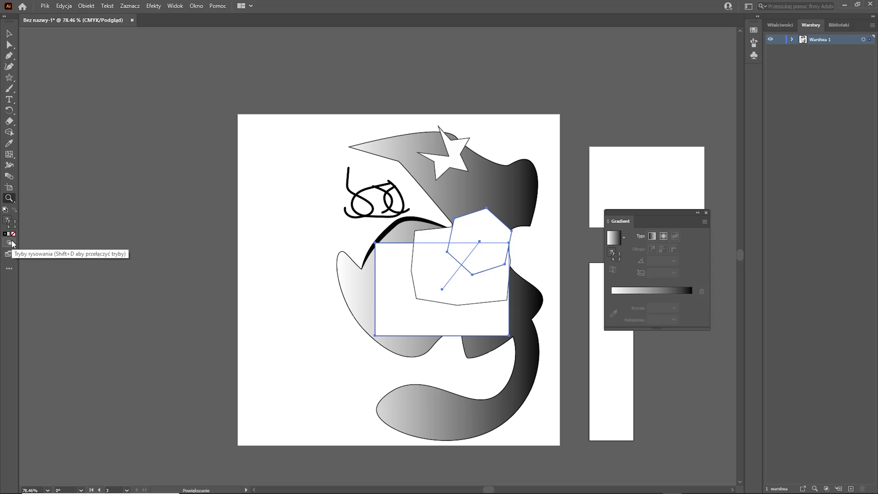
In Draw Behind mode, pen-draw a closed rounded hexagonal path around the scribble.
{"action": "left_click", "coordinate": [12, 244]}
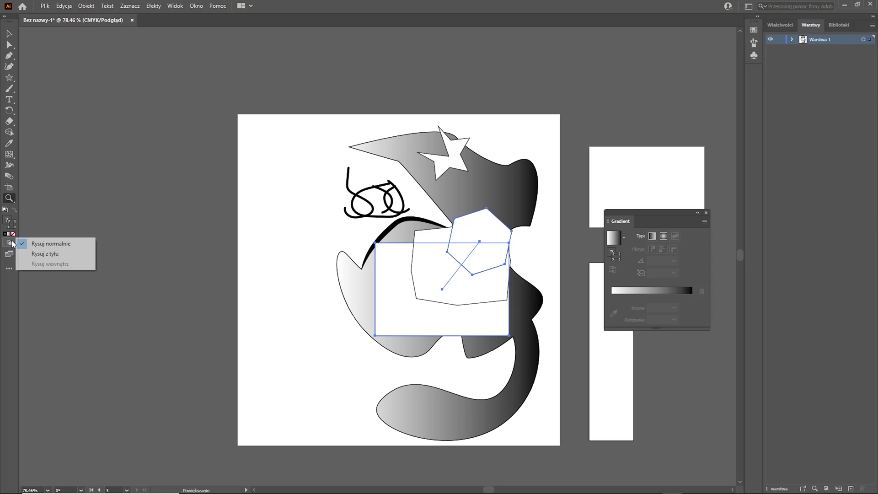
{"action": "left_click", "coordinate": [62, 254]}
{"action": "left_click", "coordinate": [9, 55]}
{"action": "left_click", "coordinate": [363, 123]}
{"action": "left_click_drag", "start_coordinate": [422, 205], "coordinate": [398, 277]}
{"action": "left_click", "coordinate": [350, 251]}
{"action": "left_click", "coordinate": [287, 220]}
{"action": "left_click_drag", "start_coordinate": [302, 163], "coordinate": [313, 153]}
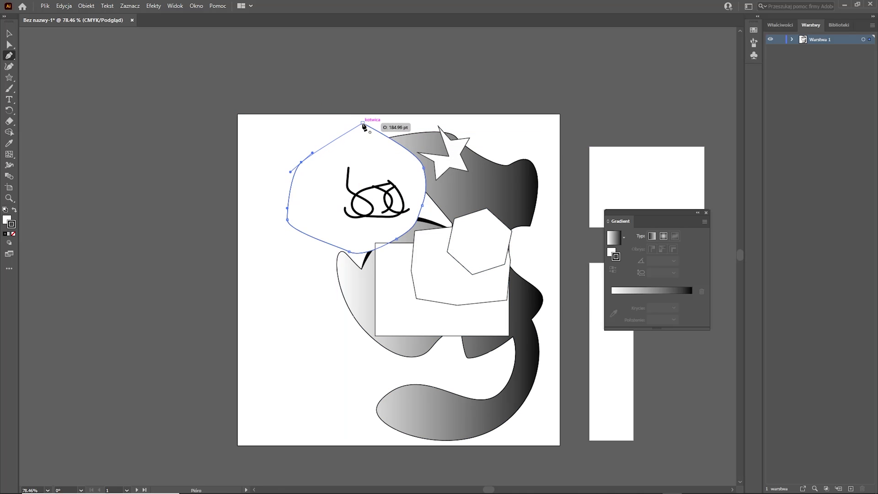
{"action": "left_click", "coordinate": [363, 123]}
Switch the drawing mode to Draw Inside and move the new shape down and right.
{"action": "left_click", "coordinate": [9, 33]}
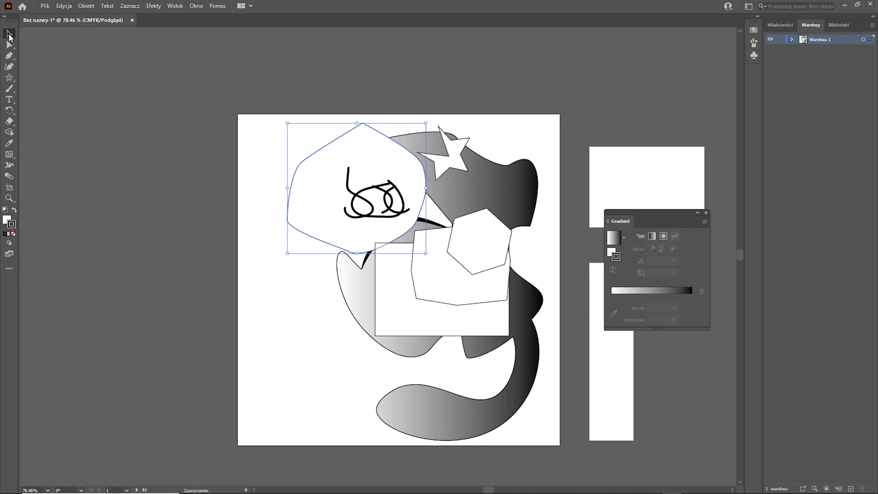
{"action": "left_click", "coordinate": [9, 243]}
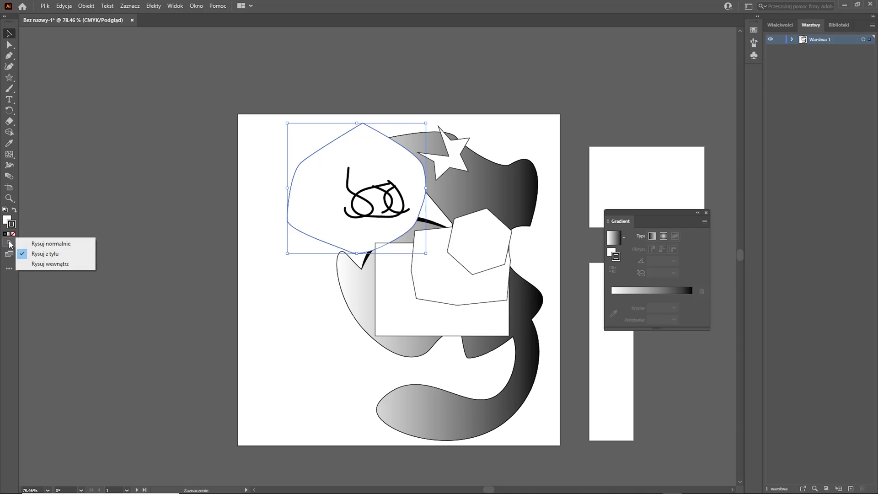
{"action": "left_click", "coordinate": [64, 264]}
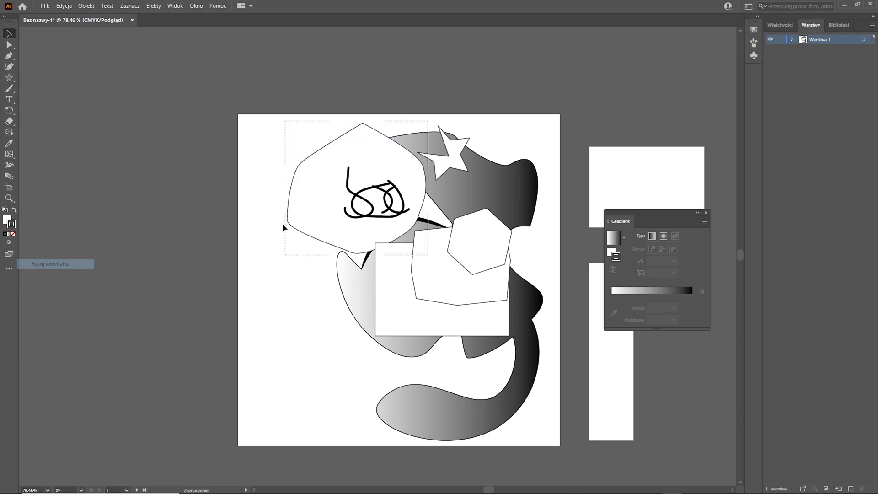
{"action": "left_click_drag", "start_coordinate": [373, 161], "coordinate": [420, 206]}
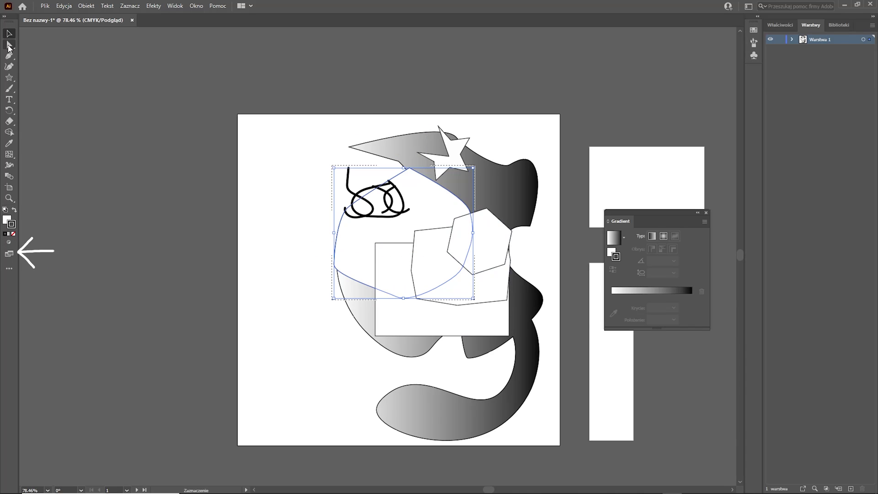
{"action": "left_click", "coordinate": [9, 256]}
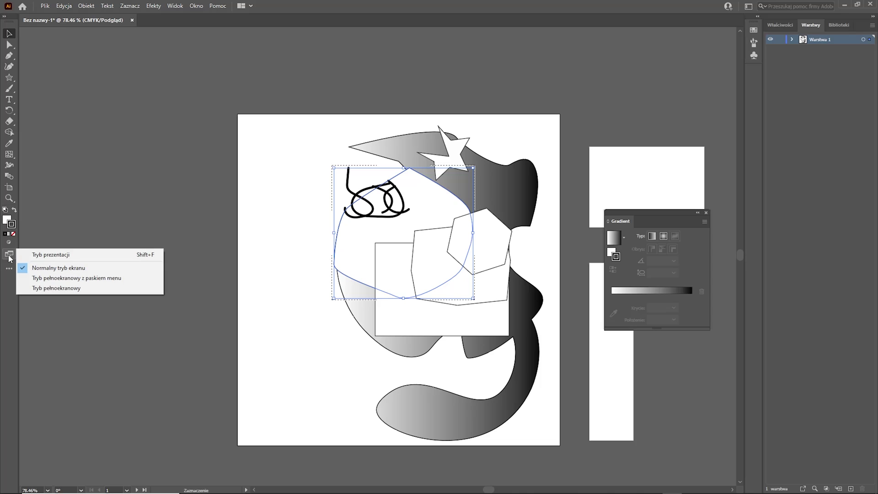
{"action": "left_click", "coordinate": [107, 288]}
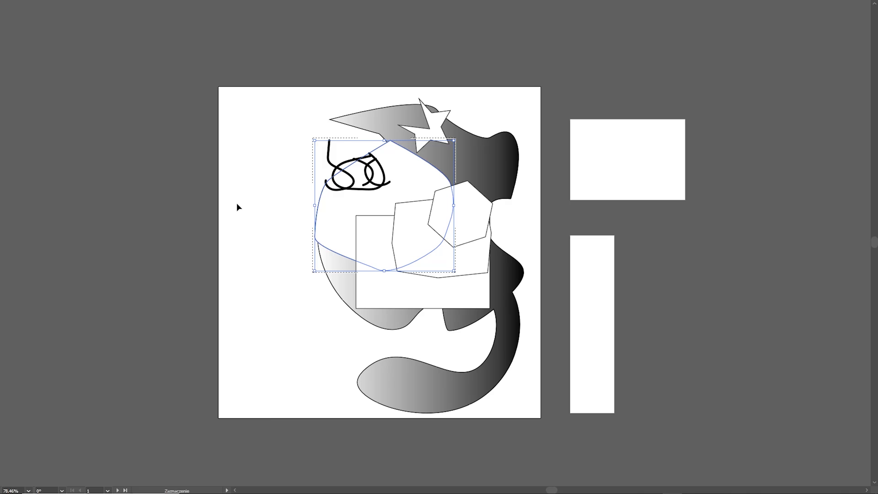
{"action": "key", "text": "f"}
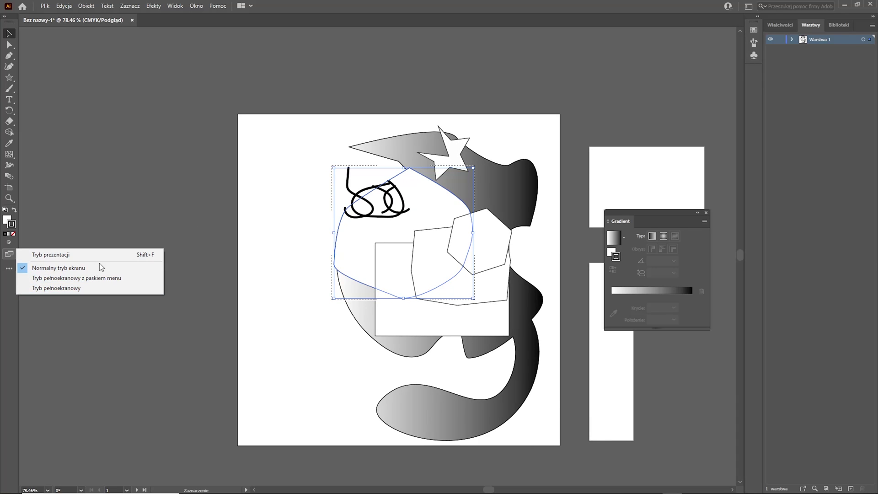
{"action": "left_click", "coordinate": [9, 256]}
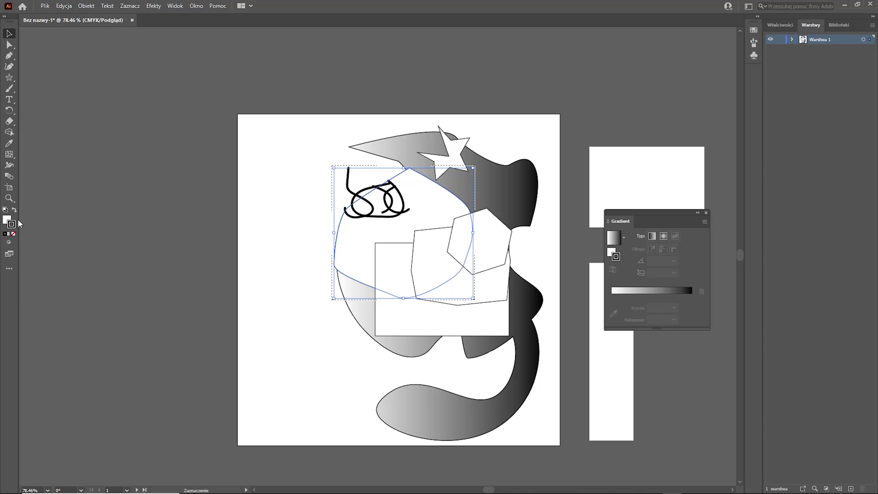
{"action": "left_click", "coordinate": [9, 256]}
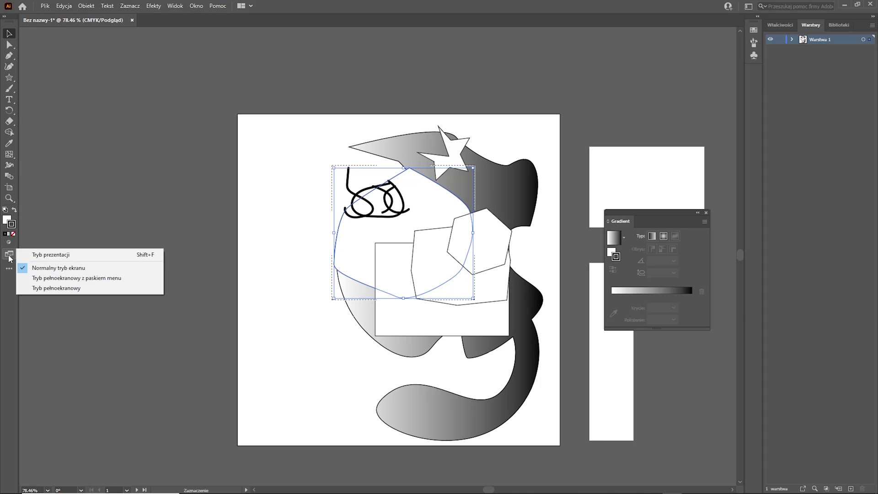
{"action": "left_click", "coordinate": [105, 289]}
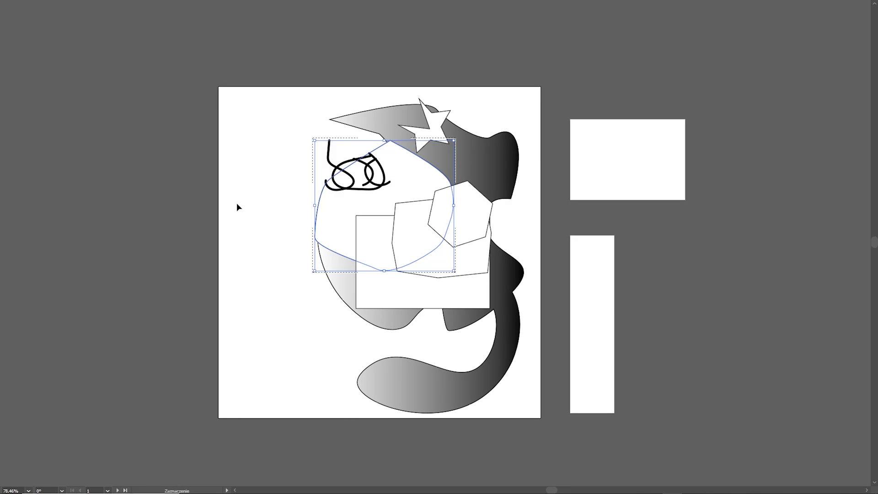
{"action": "key", "text": "Escape"}
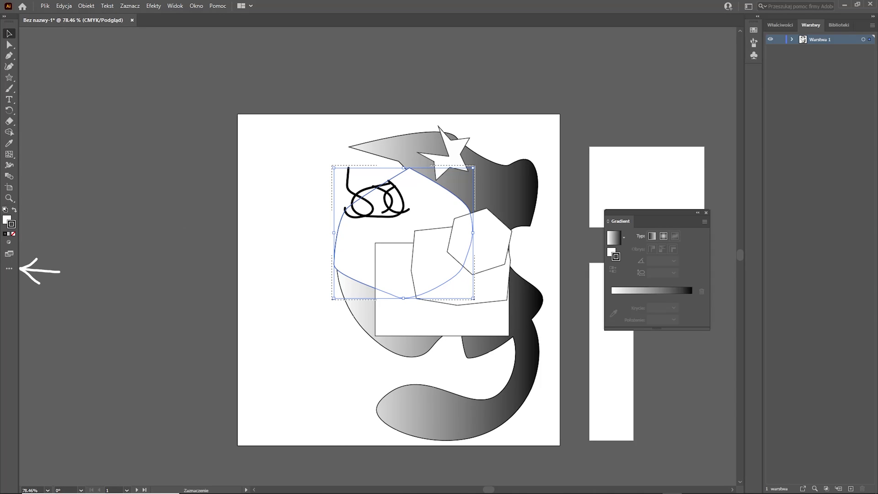
Add the Magic Wand and Flare tools to the toolbar and move the Paintbrush lower.
{"action": "left_click", "coordinate": [10, 268]}
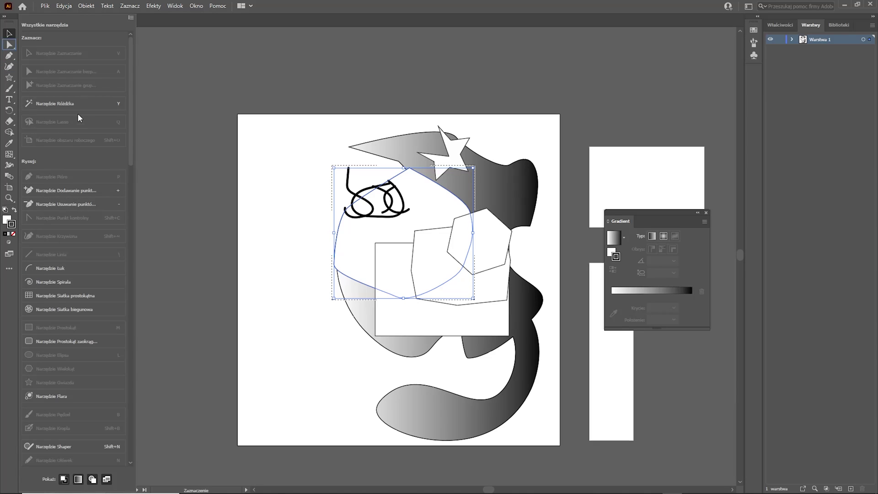
{"action": "left_click_drag", "start_coordinate": [71, 103], "coordinate": [11, 67]}
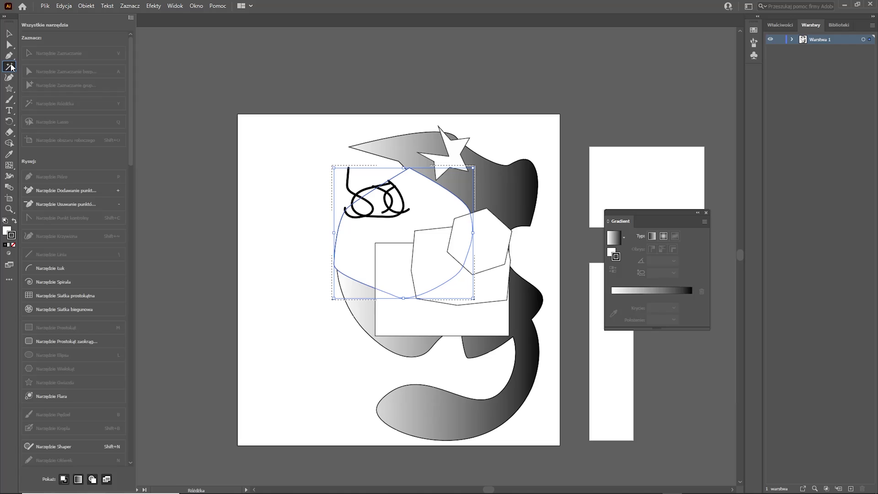
{"action": "left_click", "coordinate": [10, 100]}
{"action": "mouse_move", "coordinate": [10, 103]}
{"action": "left_mouse_down"}
{"action": "mouse_move", "coordinate": [9, 158]}
{"action": "mouse_move", "coordinate": [9, 137]}
{"action": "left_mouse_up"}
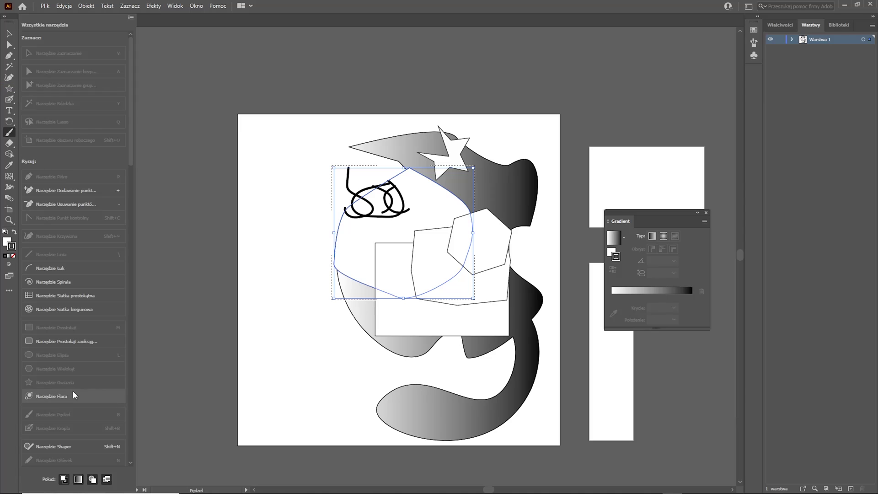
{"action": "left_click_drag", "start_coordinate": [65, 399], "coordinate": [14, 219]}
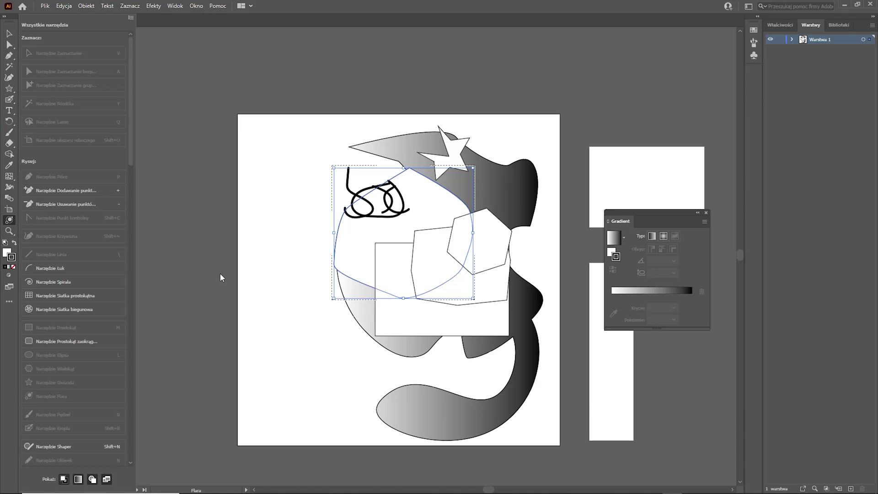
{"action": "left_click", "coordinate": [172, 256]}
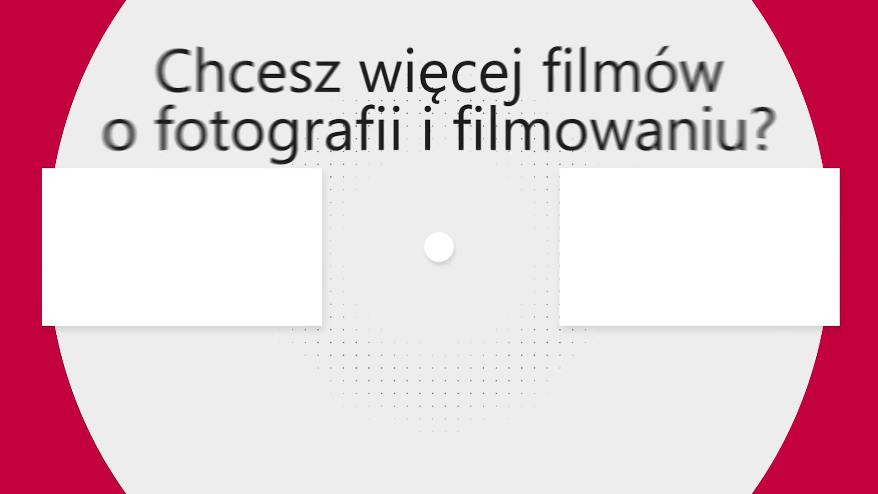